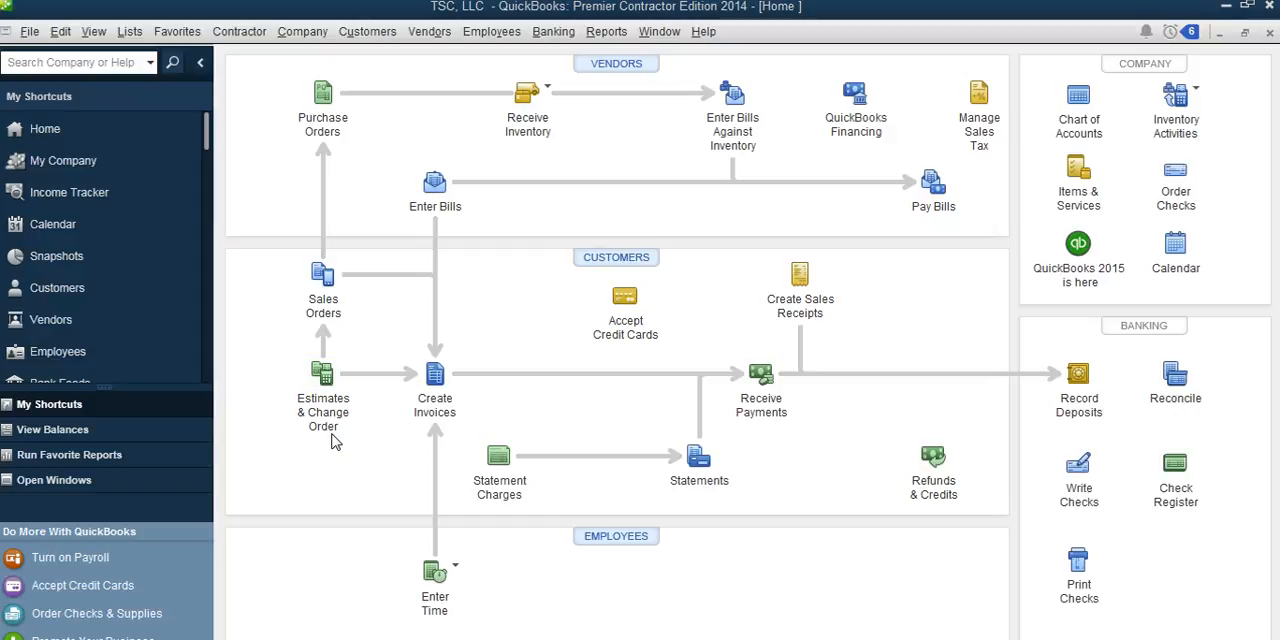
# Step: Start a new estimate for Test Customer, keeping the Custom Estimate template and the default date, number and address
pyautogui.click(378, 36)
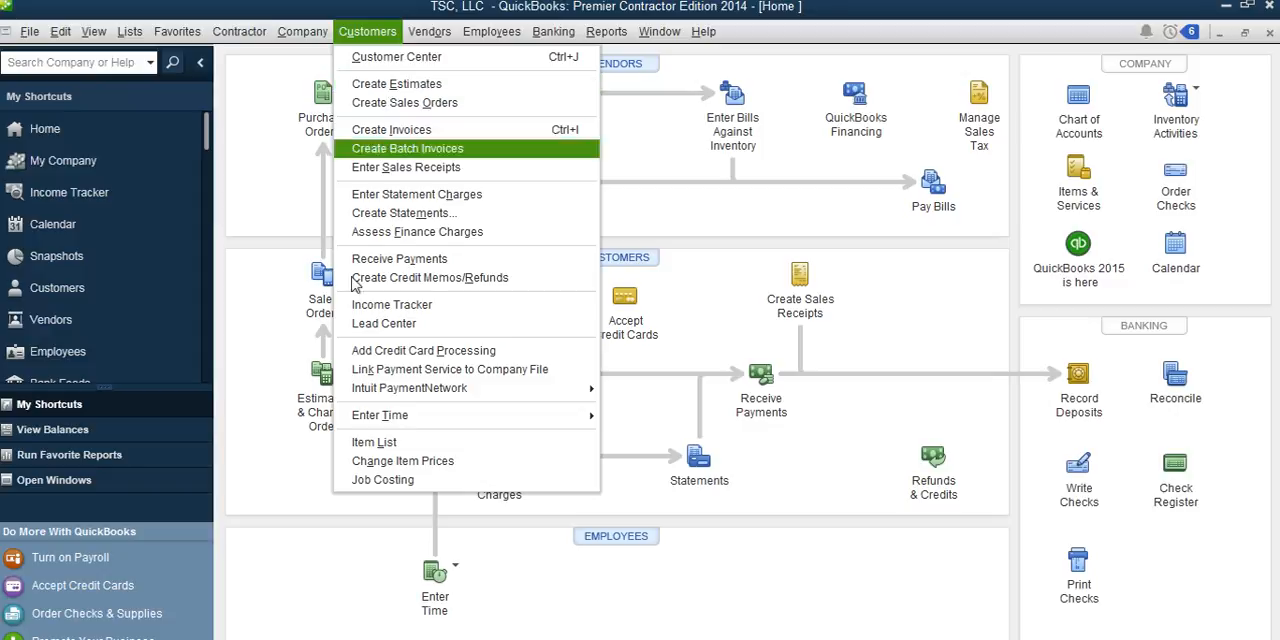
pyautogui.click(316, 492)
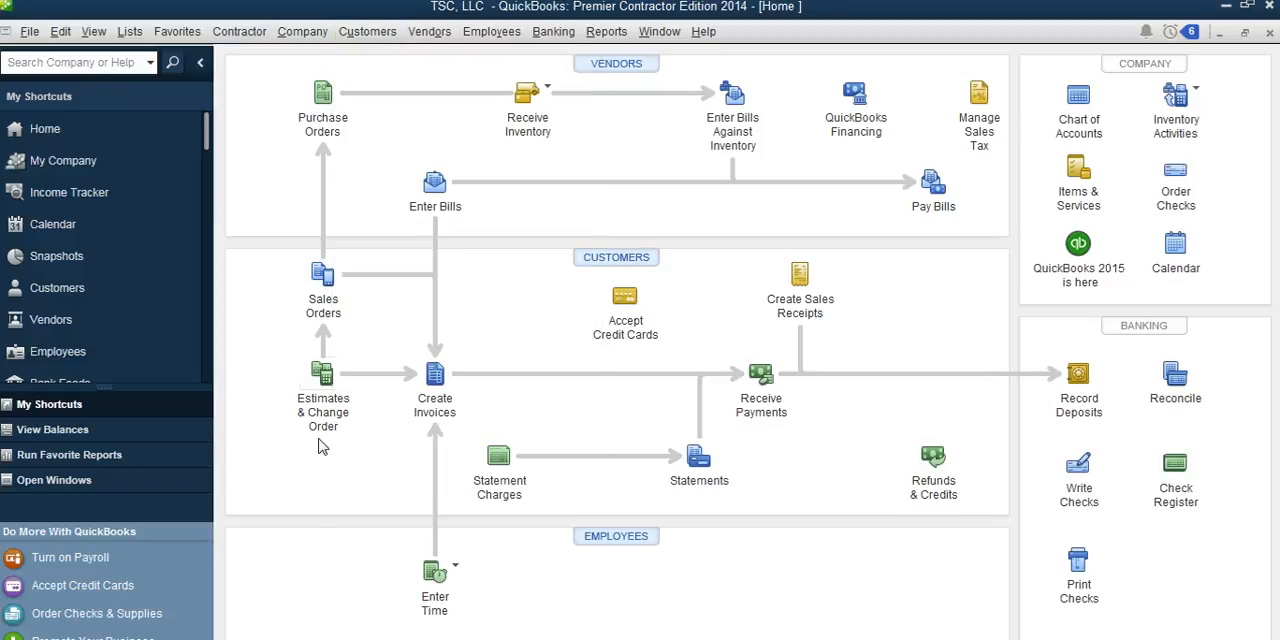
pyautogui.click(327, 385)
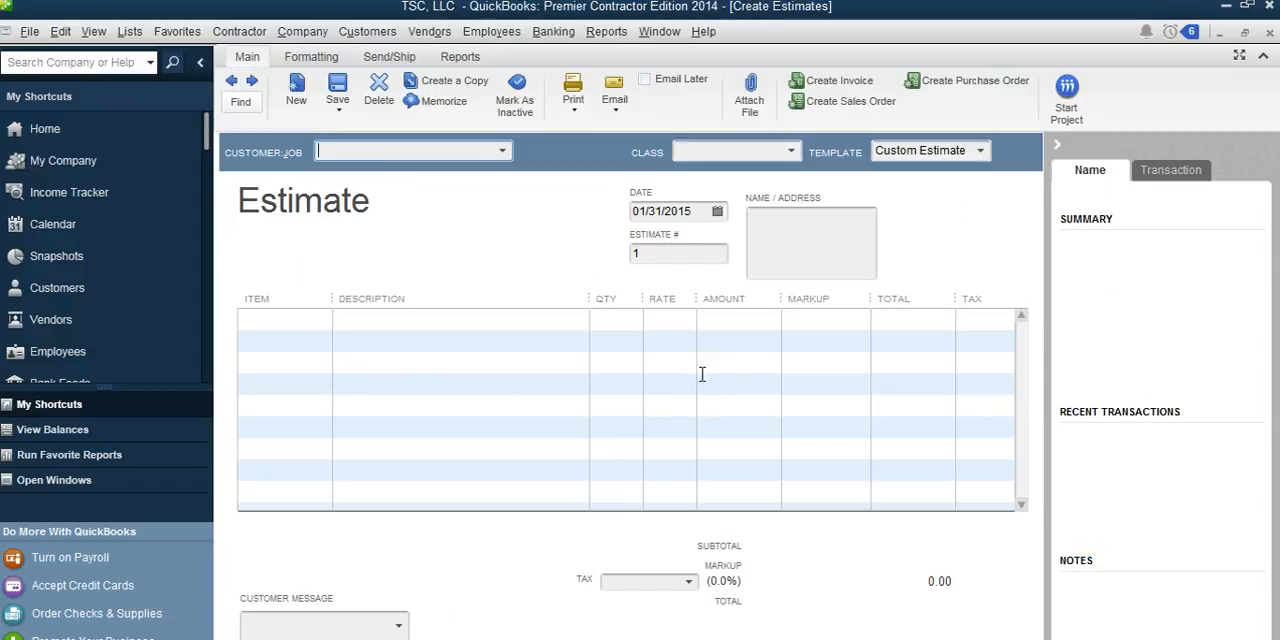
pyautogui.click(505, 160)
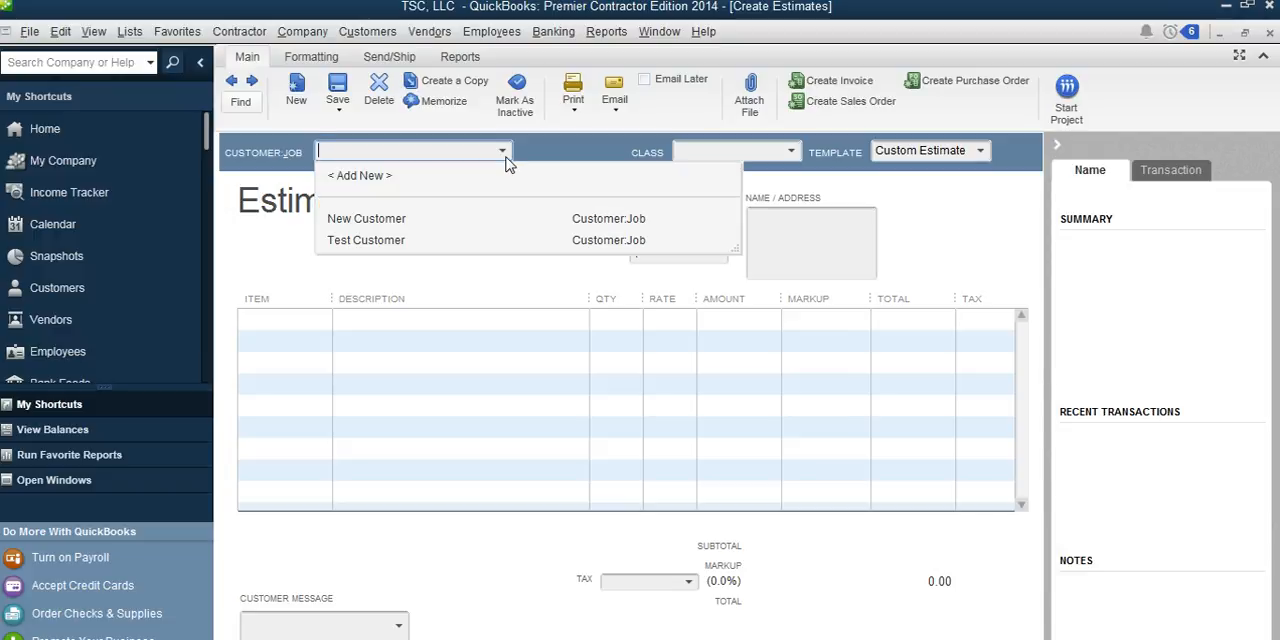
pyautogui.click(365, 250)
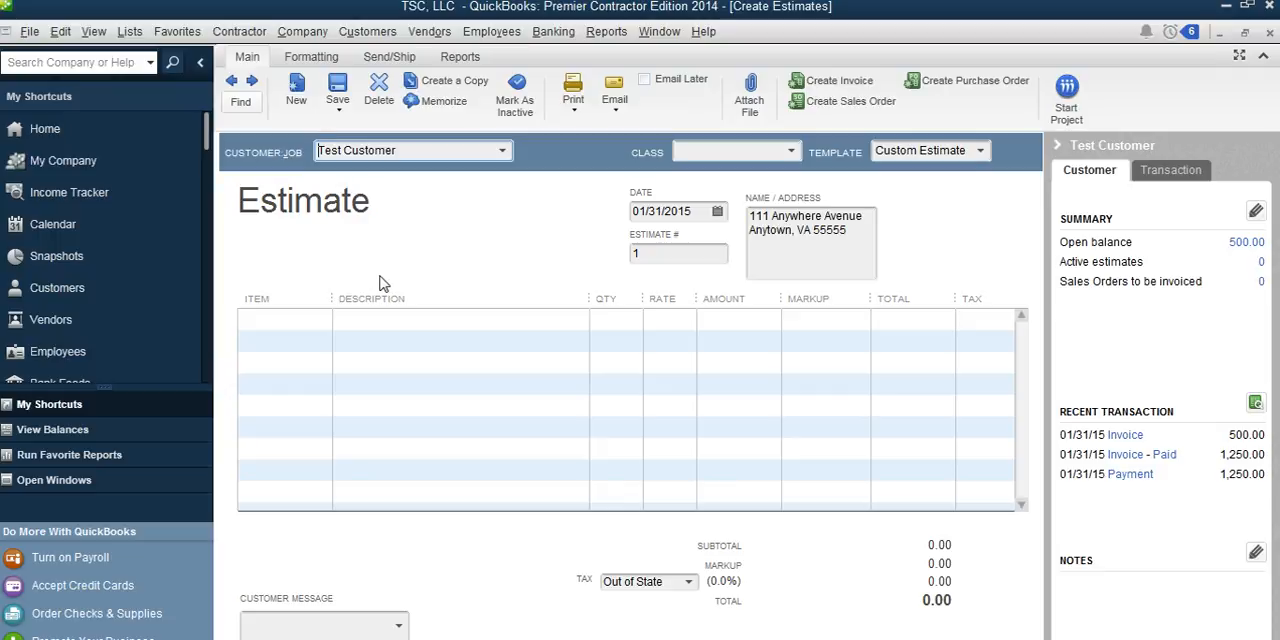
pyautogui.press('Tab')
pyautogui.press('Tab')
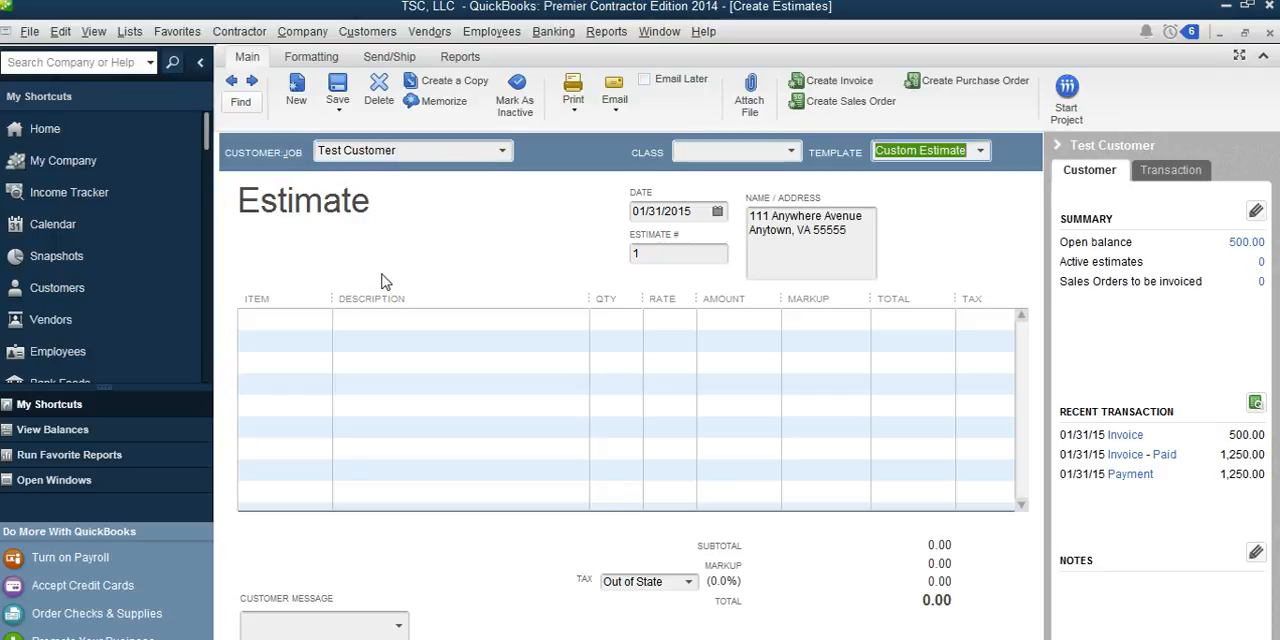
pyautogui.press('Tab')
pyautogui.press('Tab')
pyautogui.press('Tab')
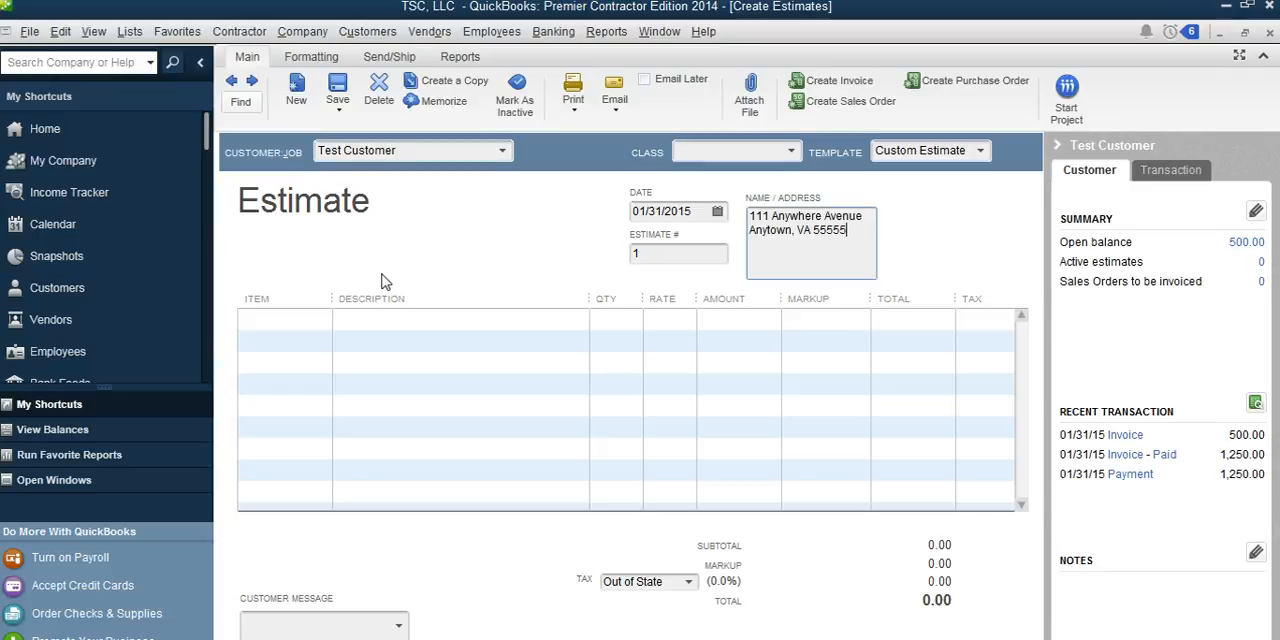
pyautogui.press('Tab')
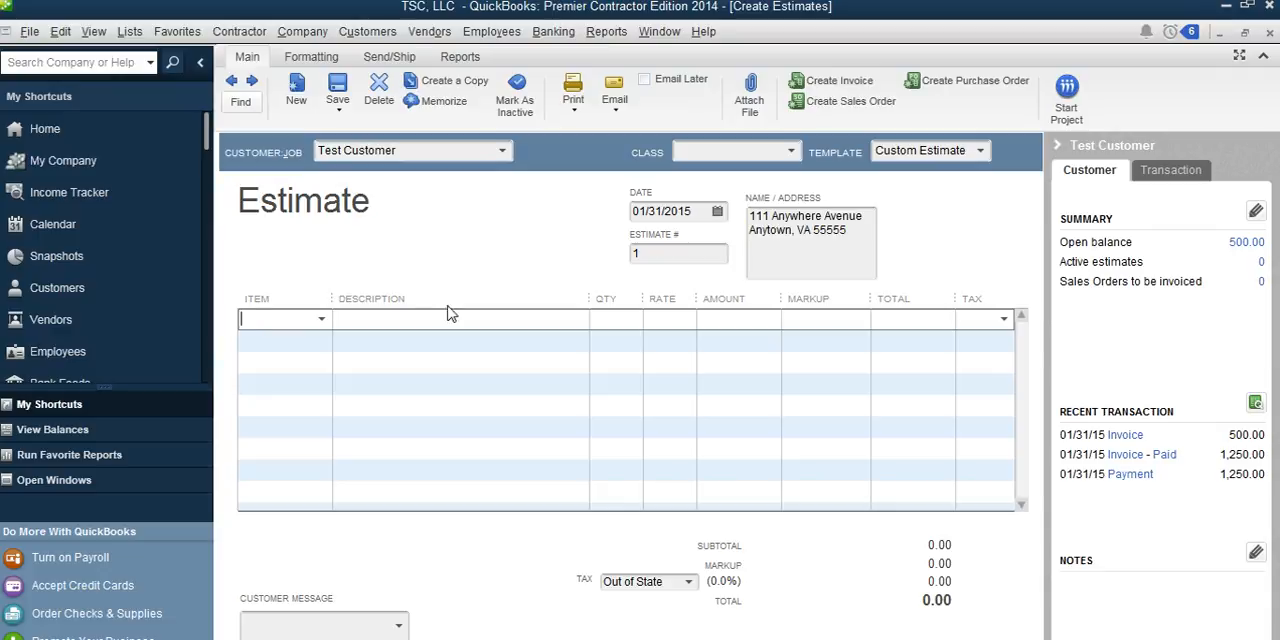
# Step: Add the 06 Floor Frame service item to the estimate's first line and widen the Item column
pyautogui.click(323, 320)
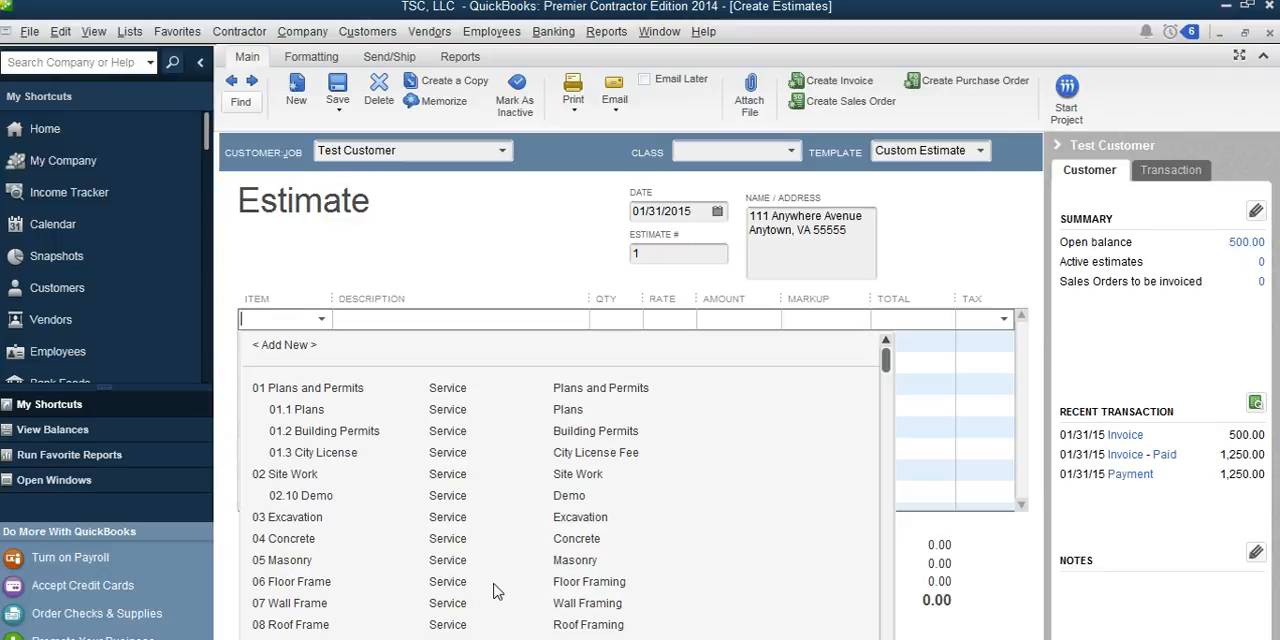
pyautogui.click(578, 582)
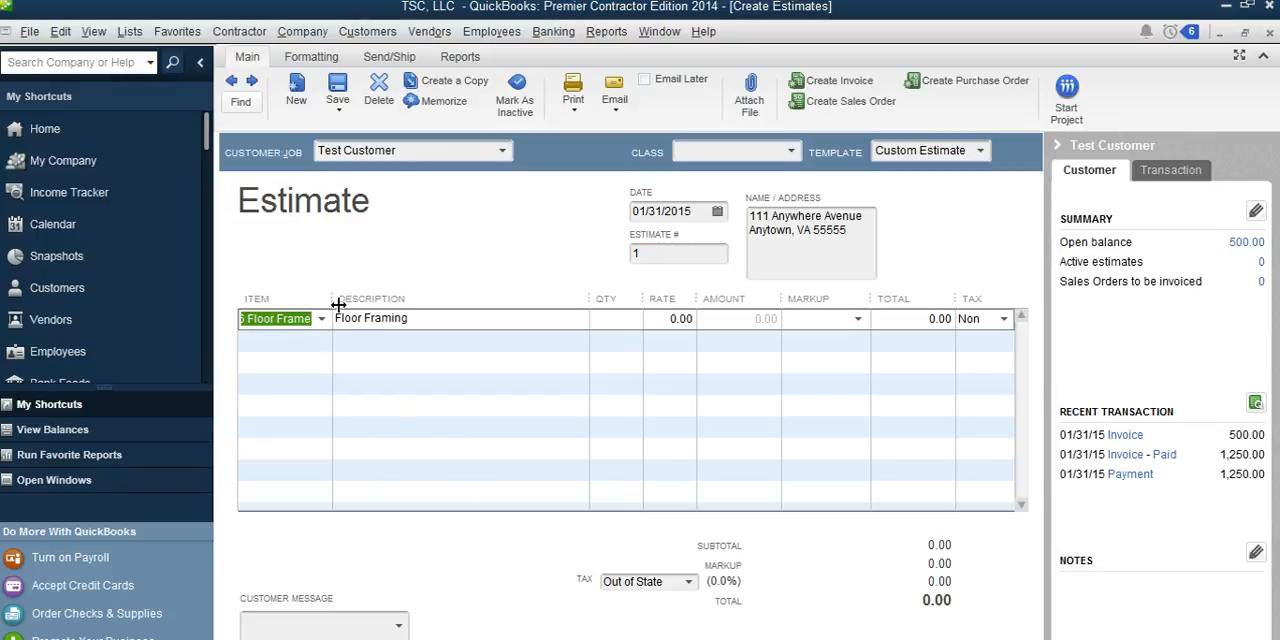
pyautogui.moveTo(330, 300); pyautogui.dragTo(403, 300)
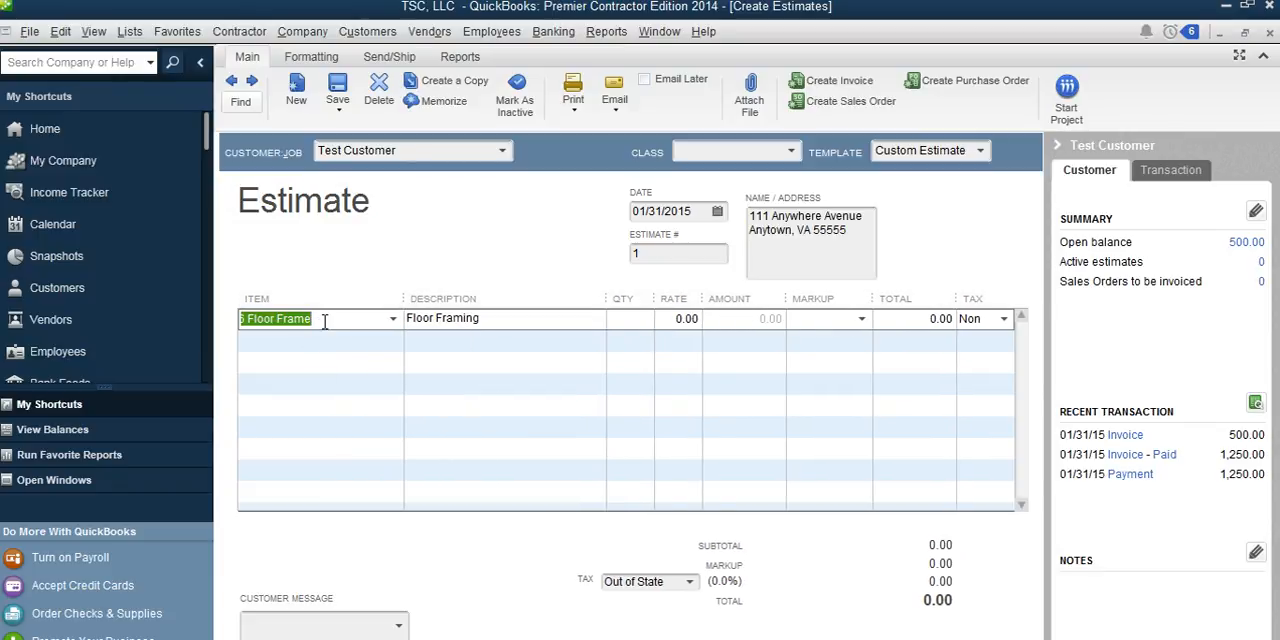
pyautogui.click(394, 320)
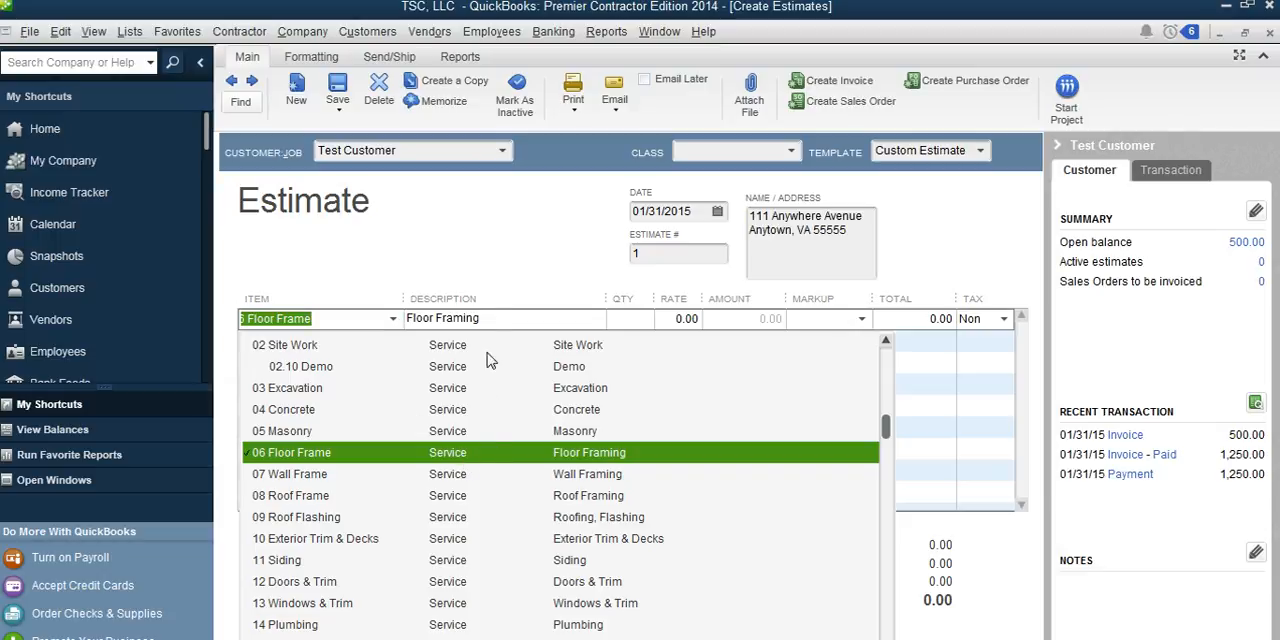
pyautogui.click(468, 253)
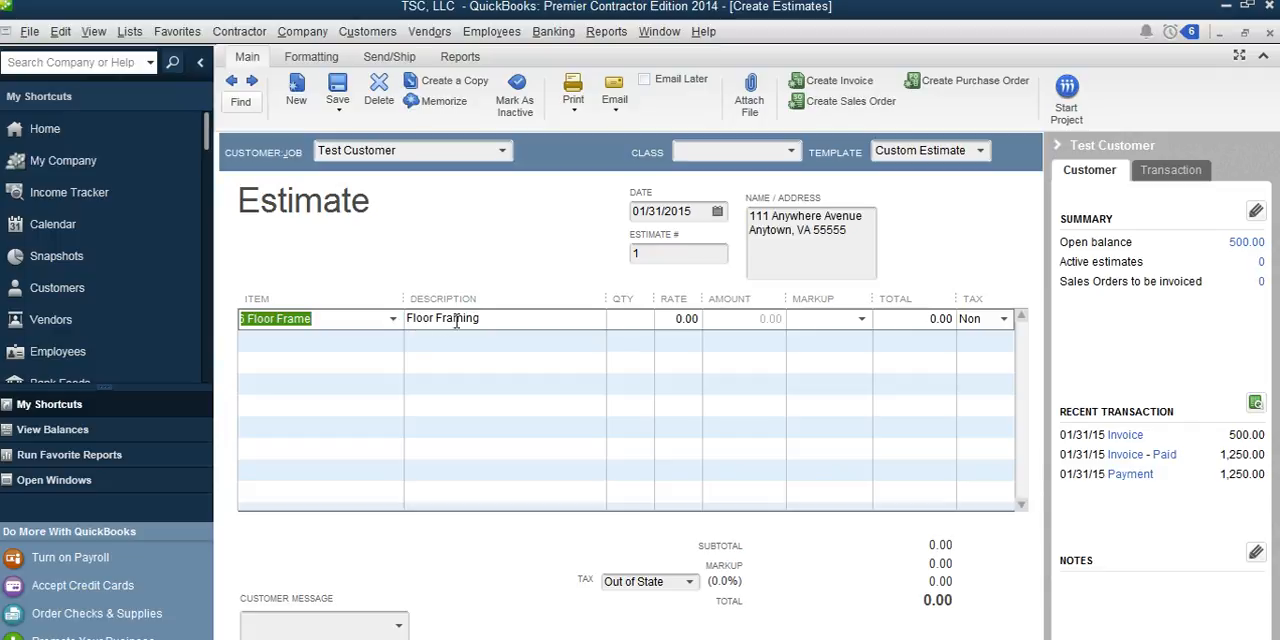
# Step: Set the Floor Framing line's quantity to 1 and its rate to 50,000
pyautogui.click(623, 320)
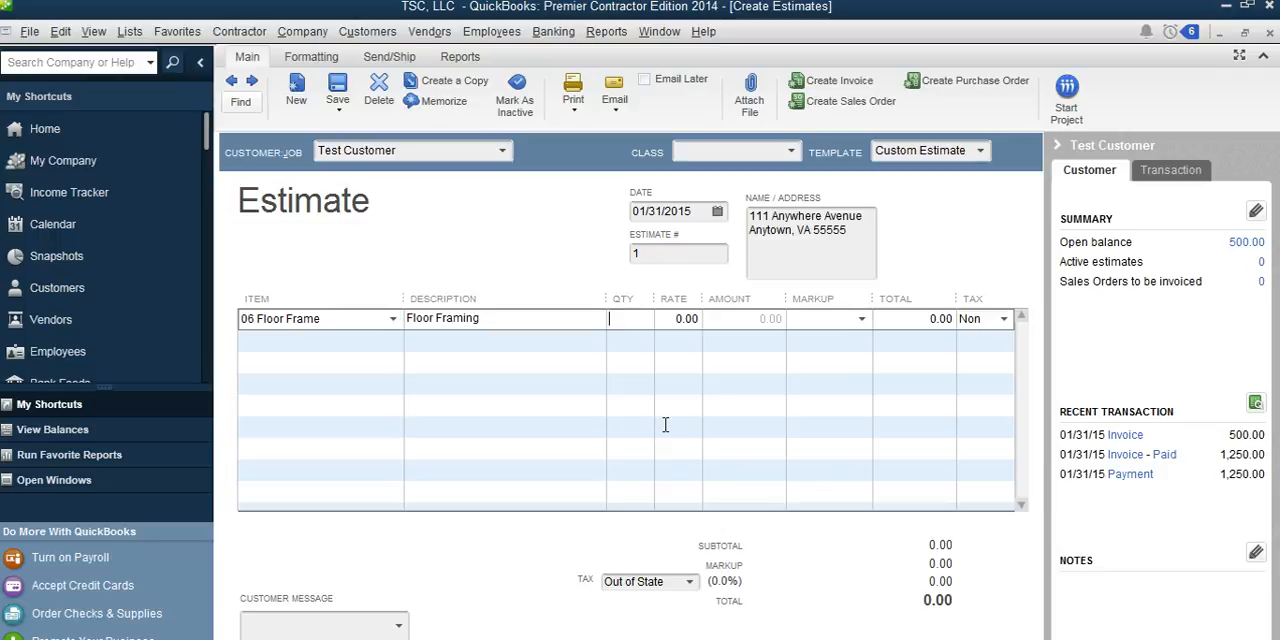
pyautogui.write('1')
pyautogui.press('Tab')
pyautogui.write('50000')
pyautogui.press('Tab')
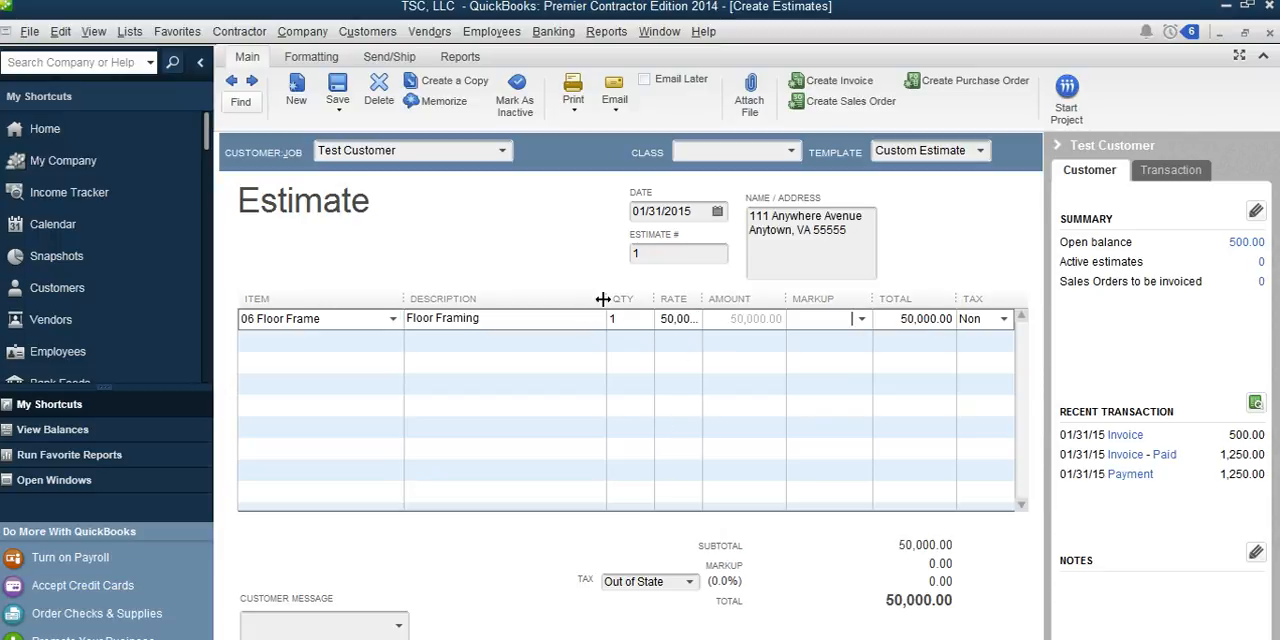
# Step: Narrow the estimate's Description column, widen the Rate column to fit the full rate, and collapse the customer summary pane
pyautogui.moveTo(608, 301); pyautogui.dragTo(531, 301)
pyautogui.moveTo(652, 301); pyautogui.dragTo(679, 301)
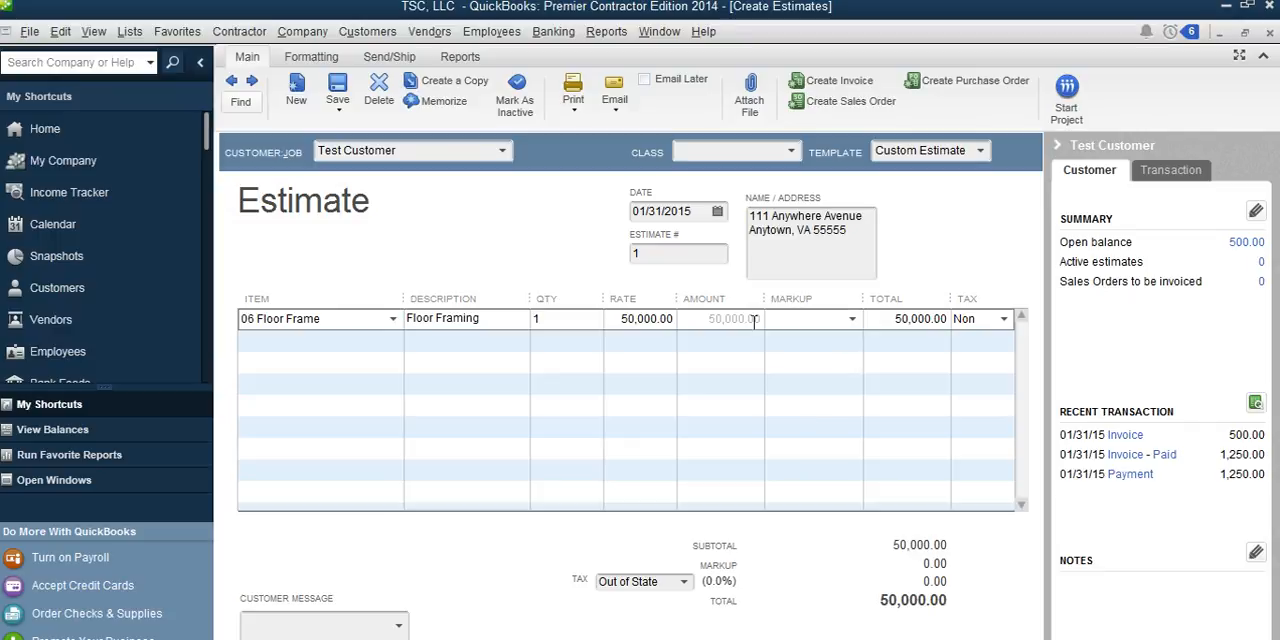
pyautogui.click(1058, 145)
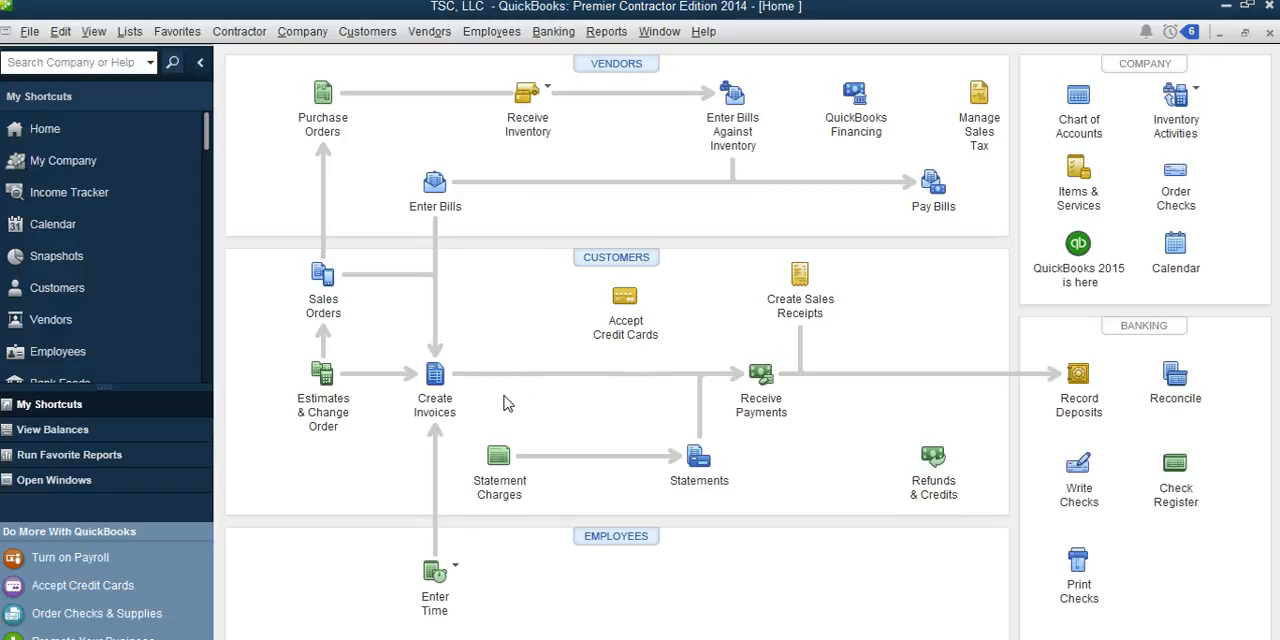
# Step: Start a new invoice for Test Customer based on the 50,000.00 estimate no. 1
pyautogui.click(438, 380)
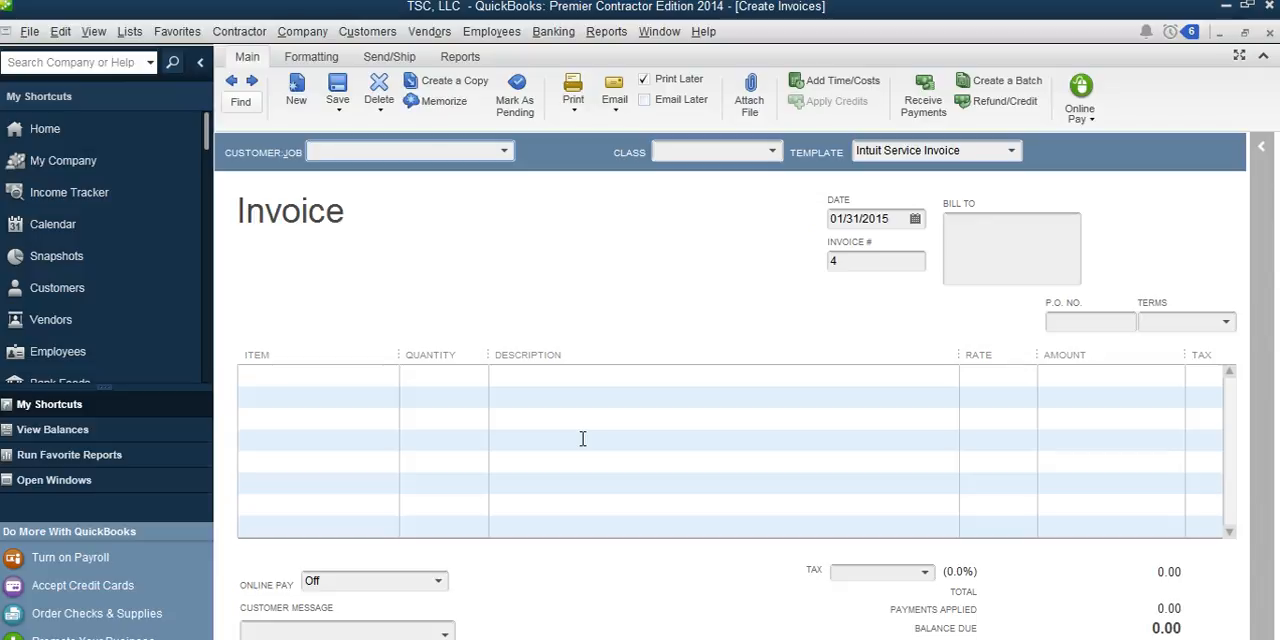
pyautogui.click(505, 151)
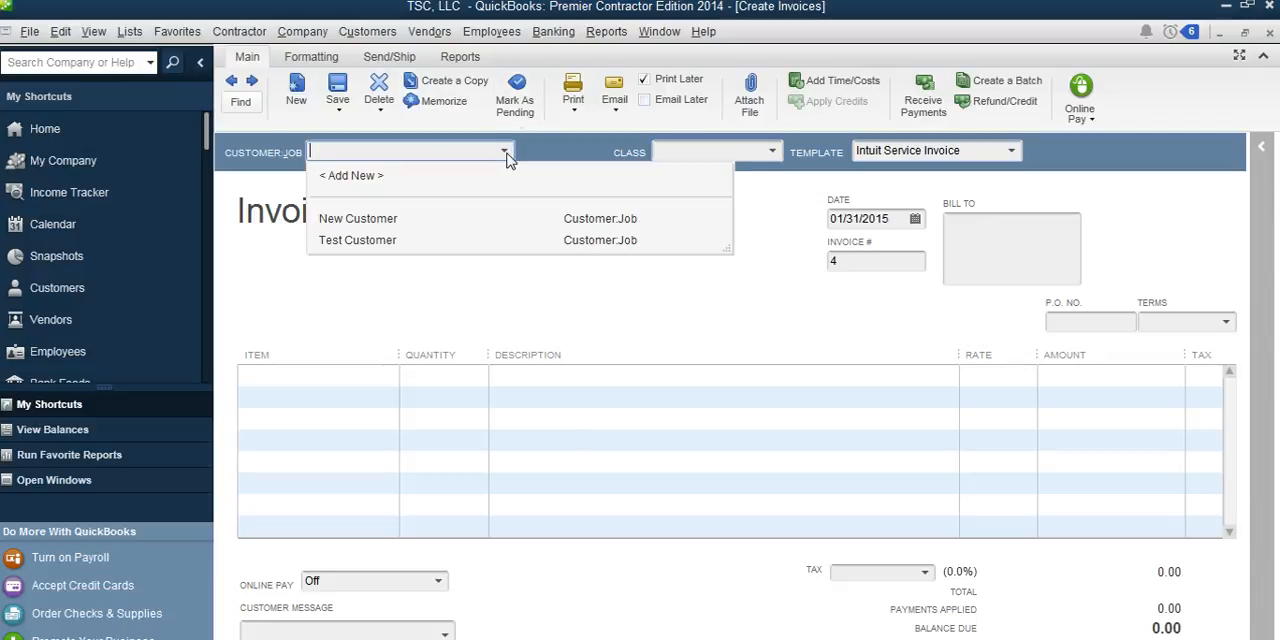
pyautogui.click(386, 245)
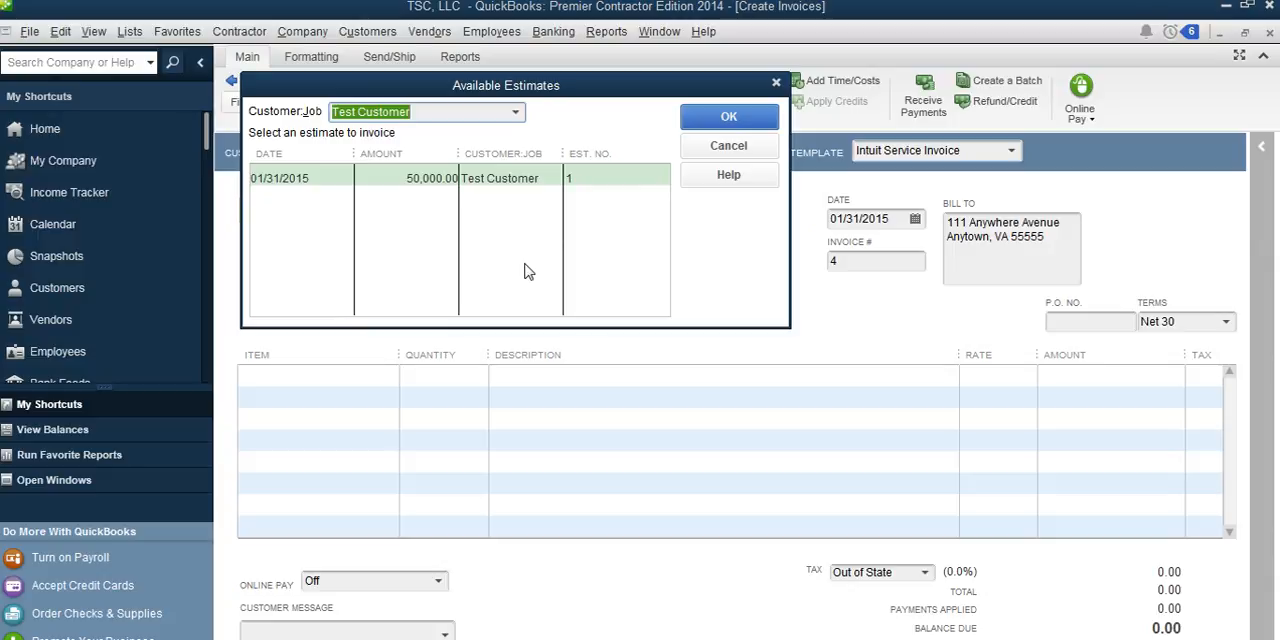
pyautogui.click(589, 181)
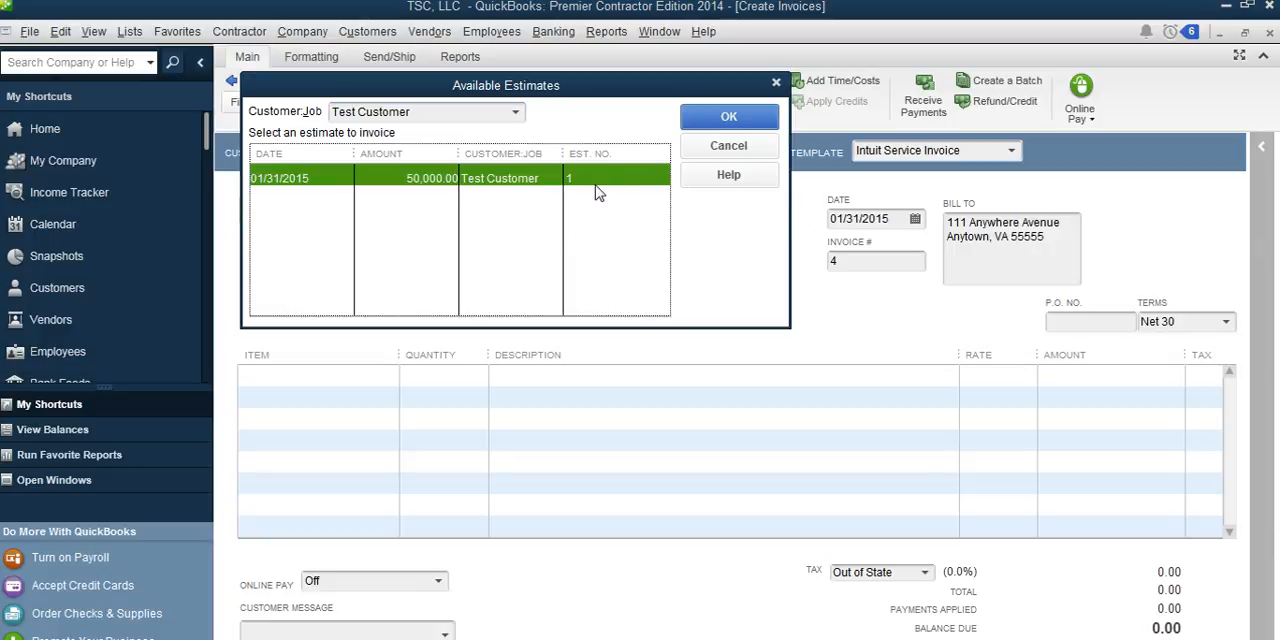
pyautogui.click(741, 119)
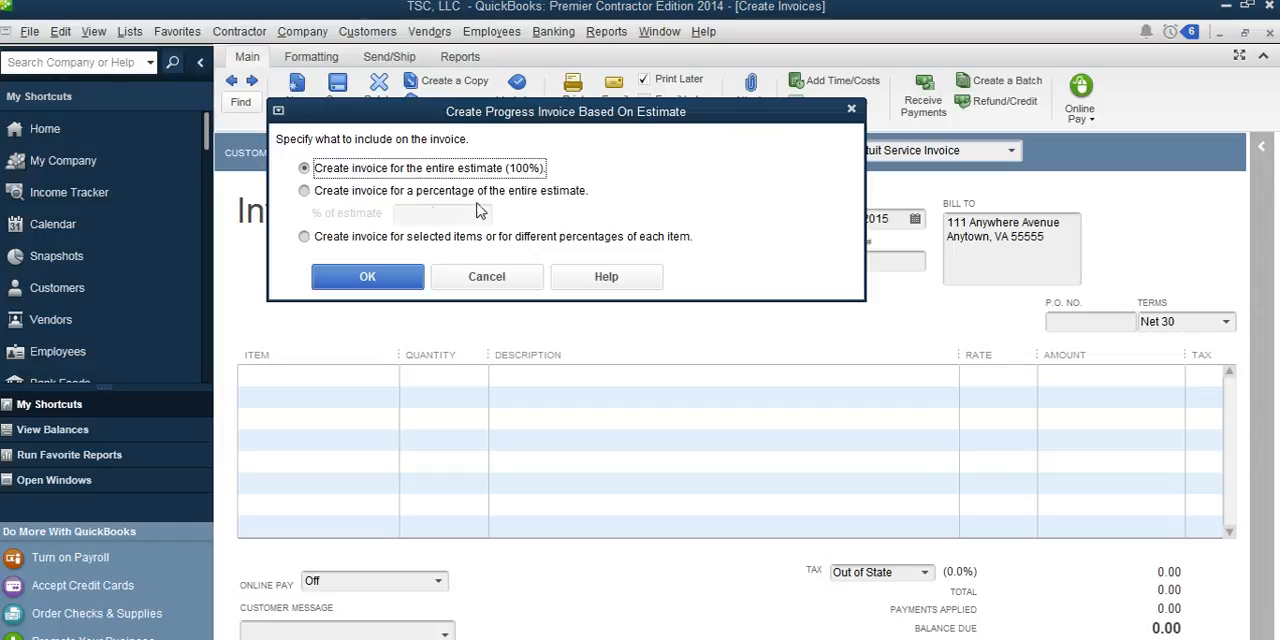
# Step: Create the progress invoice for 25% of the entire estimate and narrow its Description column
pyautogui.click(305, 191)
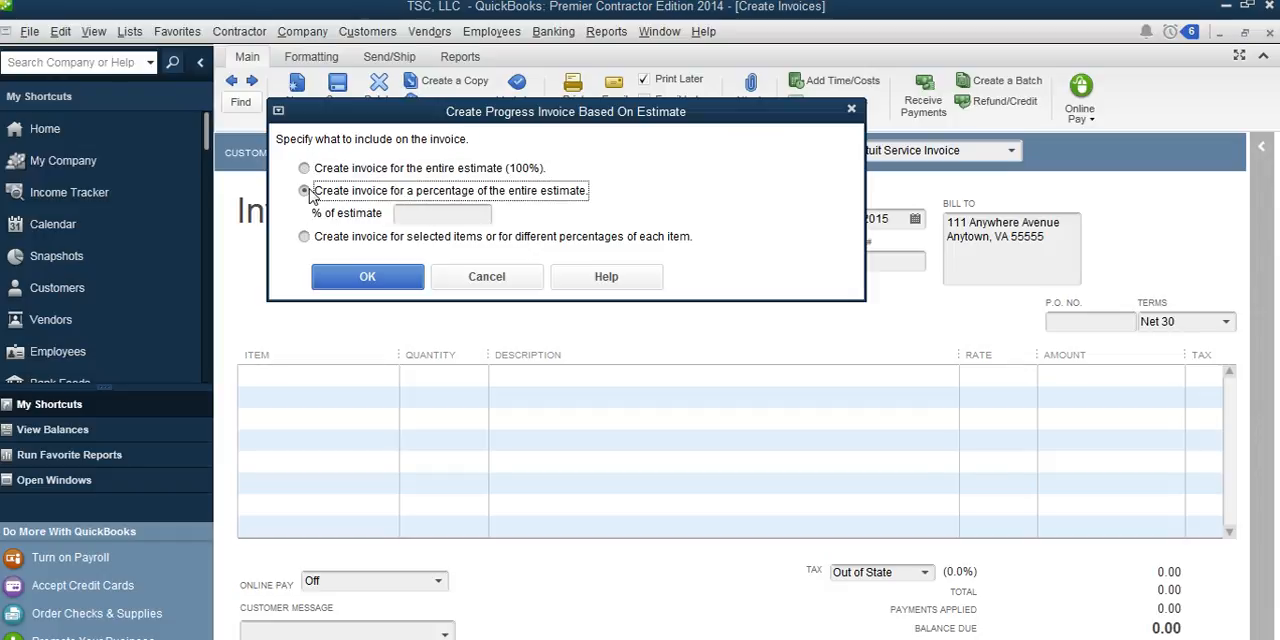
pyautogui.click(447, 213)
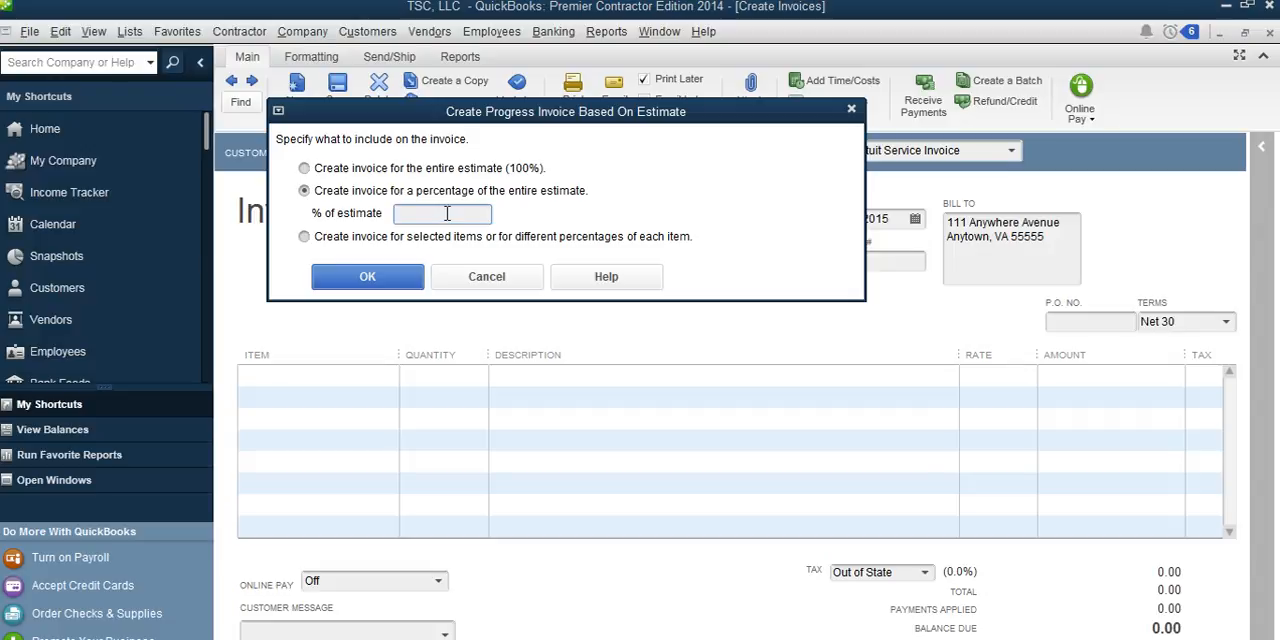
pyautogui.write('25')
pyautogui.press('BackSpace')
pyautogui.press('BackSpace')
pyautogui.write('50')
pyautogui.click(466, 219)
pyautogui.press('Delete')
pyautogui.press('Delete')
pyautogui.write('25')
pyautogui.click(367, 277)
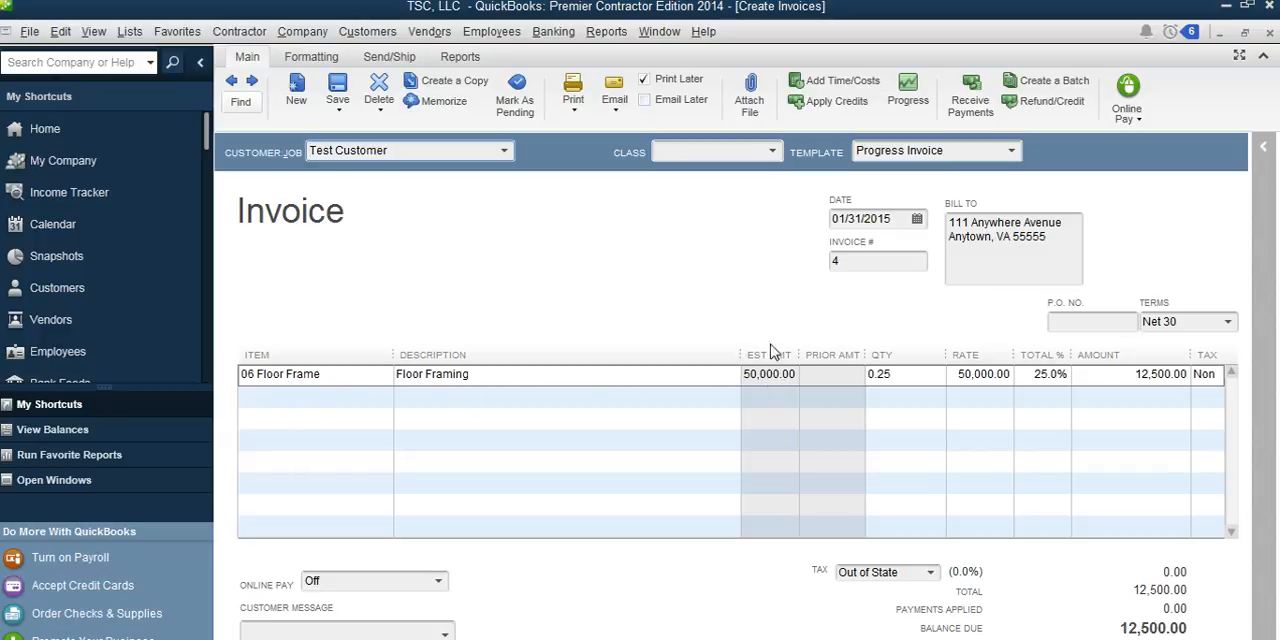
pyautogui.moveTo(737, 355); pyautogui.dragTo(655, 356)
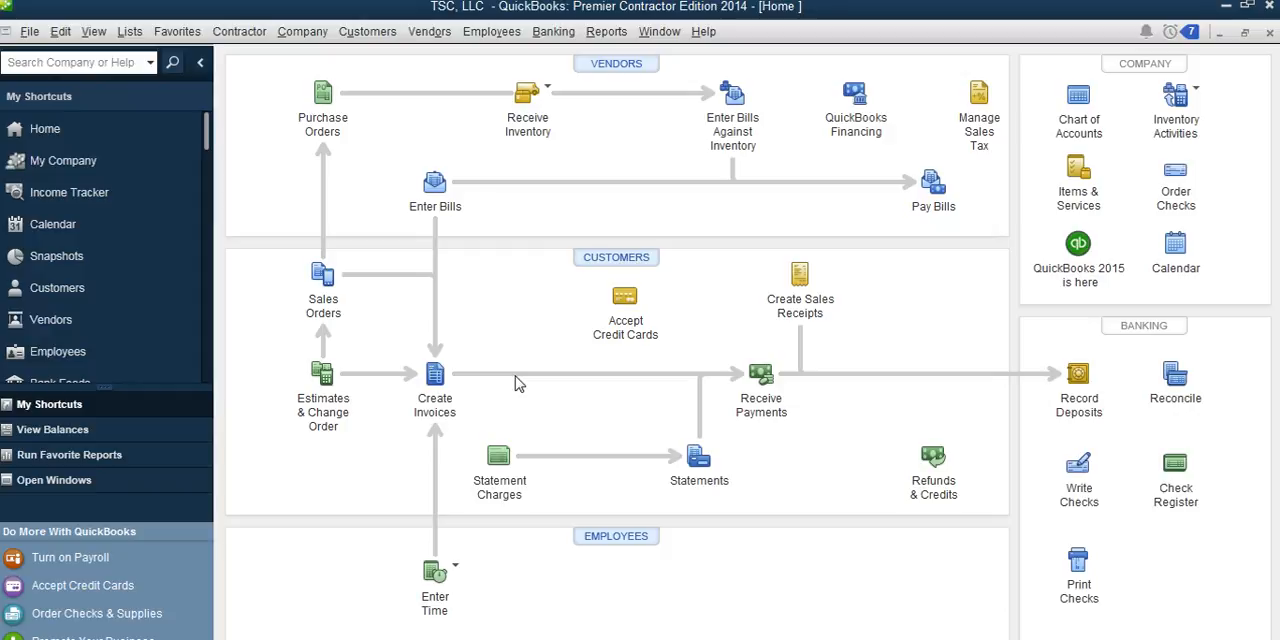
# Step: Start a second invoice for Test Customer from the same 50,000.00 estimate
pyautogui.click(440, 400)
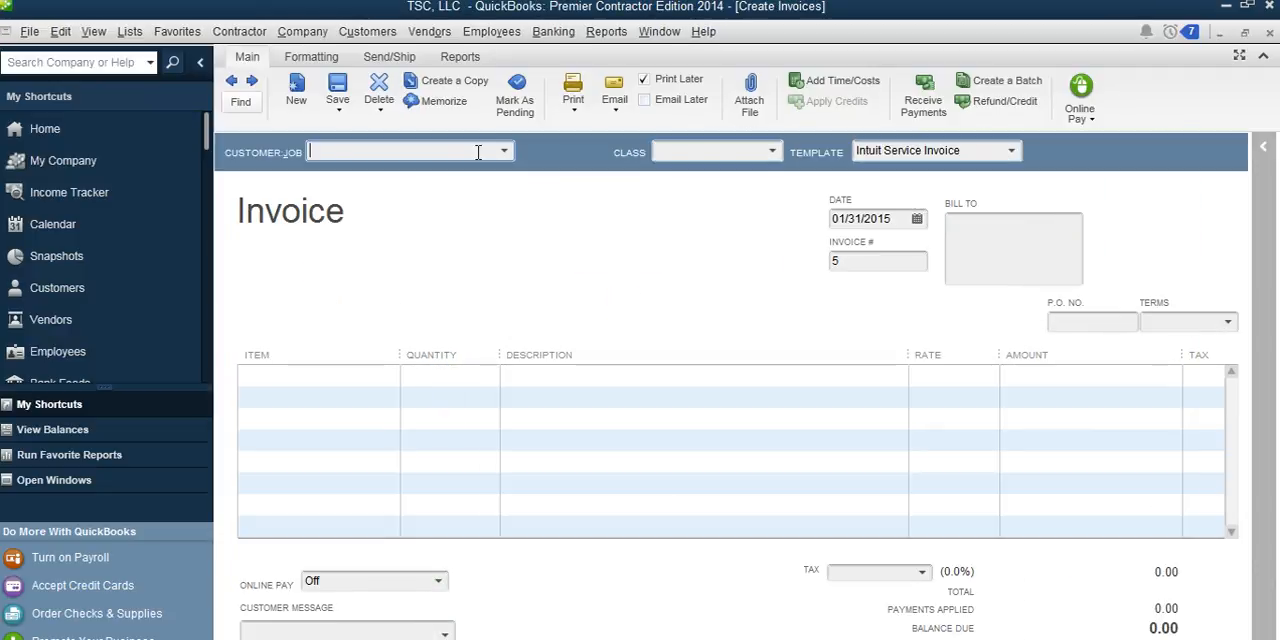
pyautogui.click(505, 152)
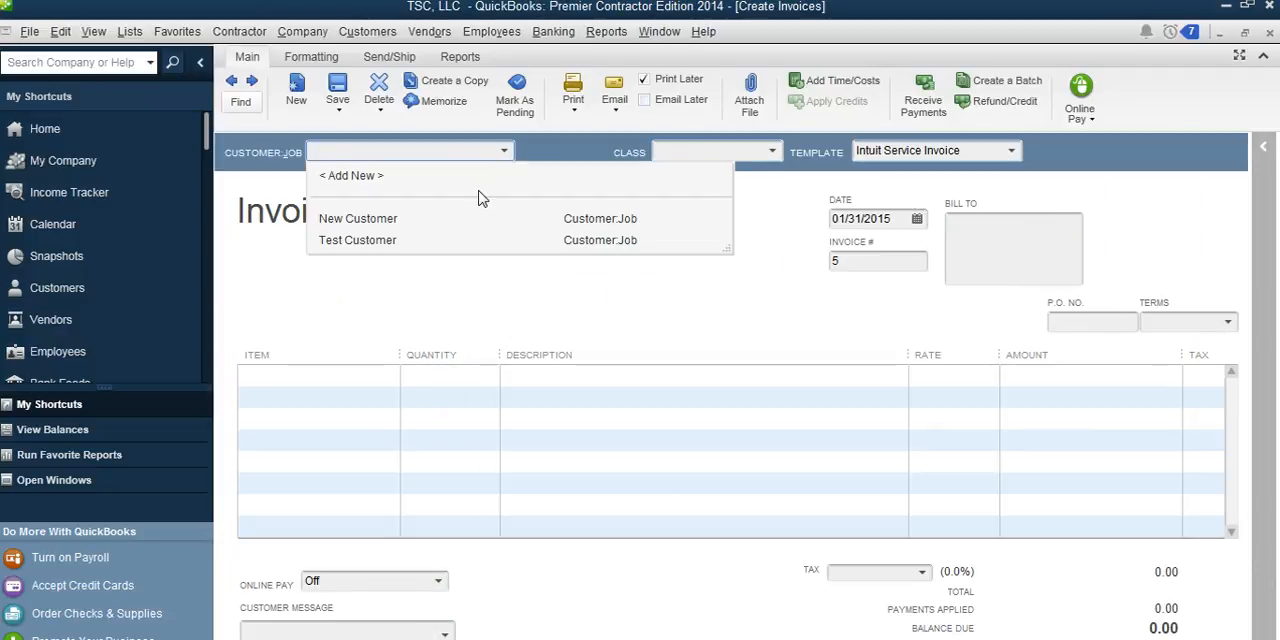
pyautogui.click(355, 244)
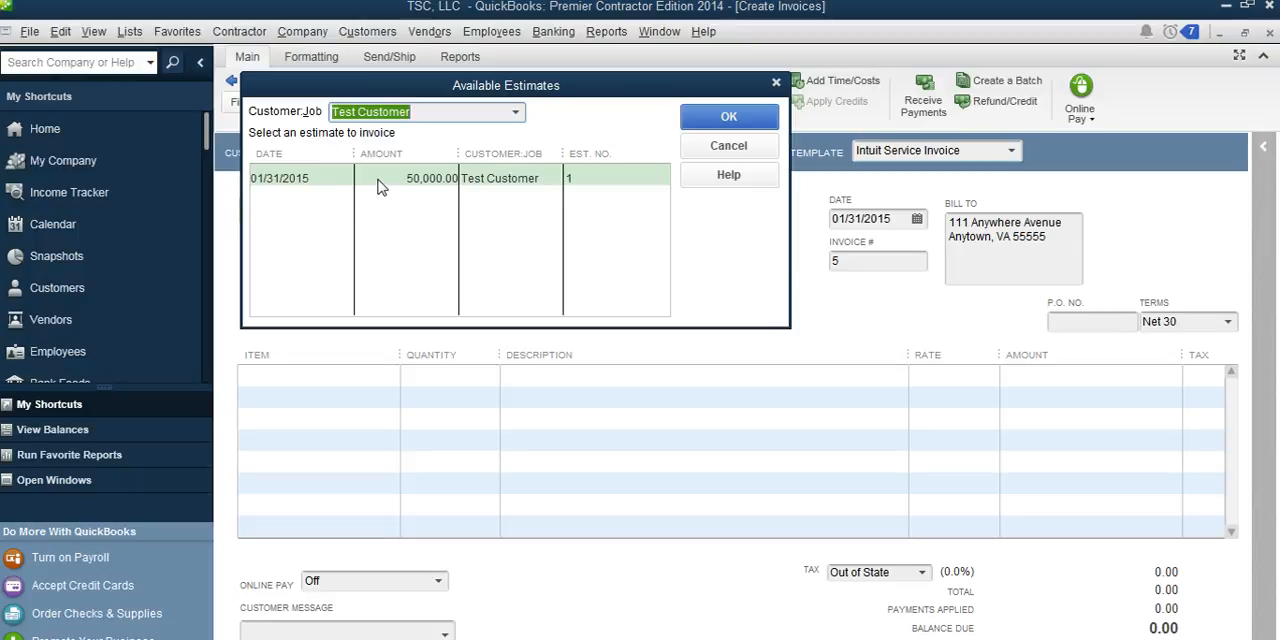
pyautogui.click(380, 187)
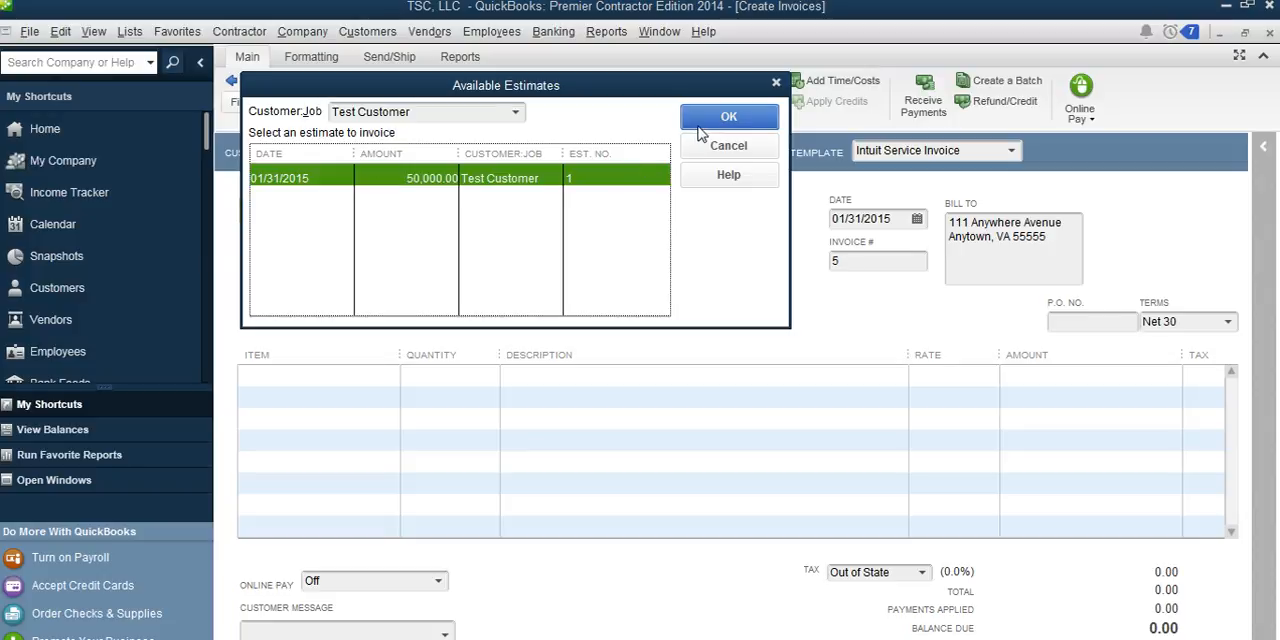
pyautogui.click(699, 127)
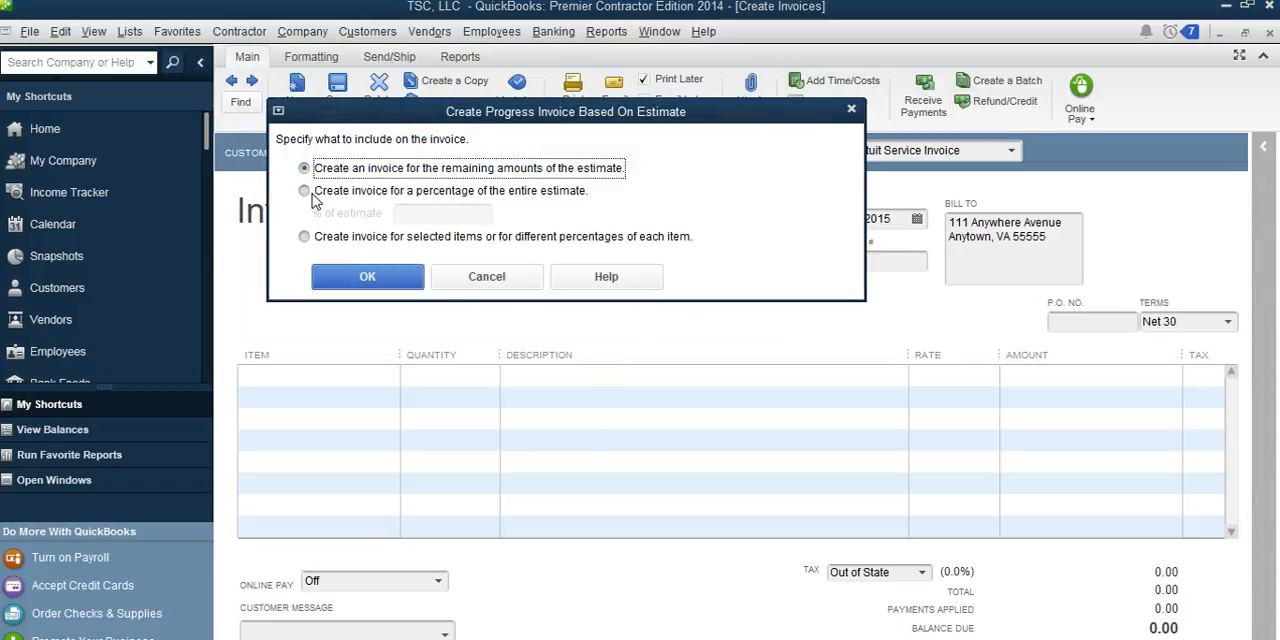
# Step: Create the second progress invoice for another 25% of the entire estimate
pyautogui.click(303, 191)
pyautogui.click(439, 214)
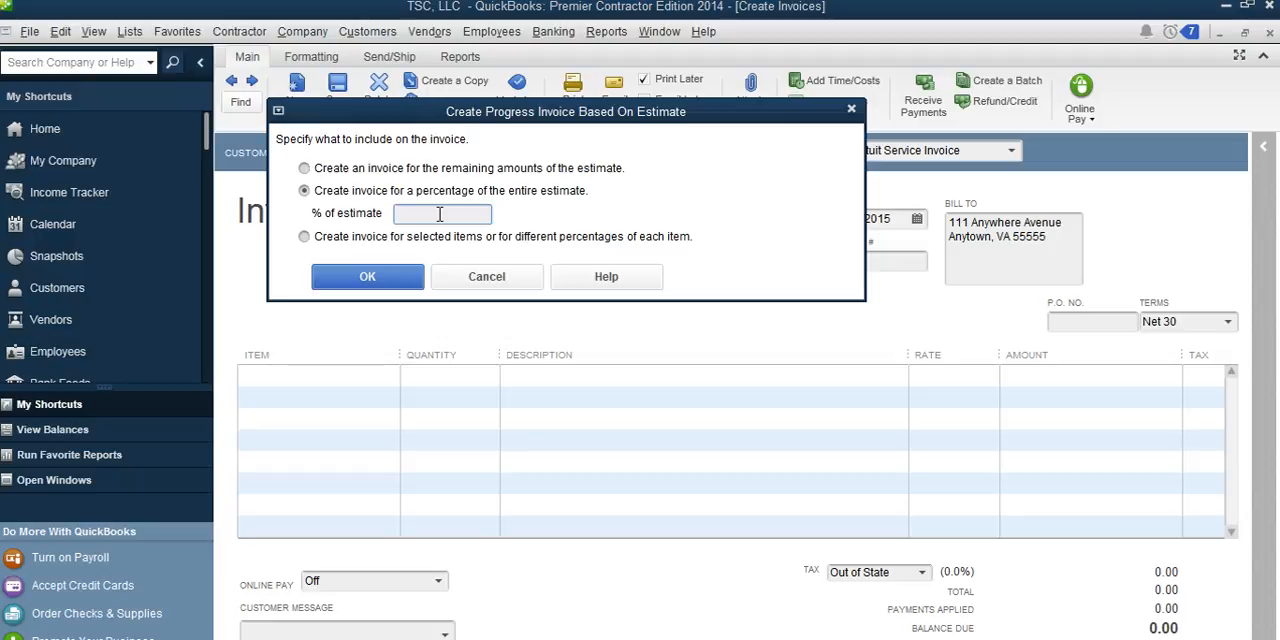
pyautogui.write('25')
pyautogui.click(397, 280)
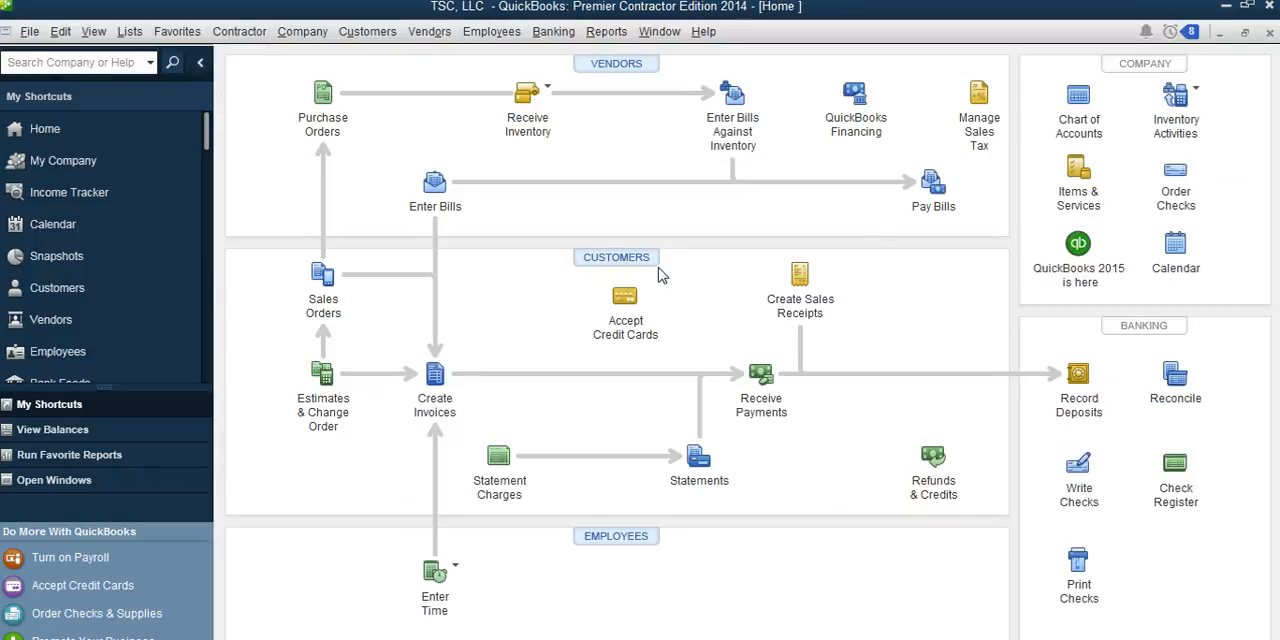
# Step: Open Test Customer's record in the Customer Center to review the estimate and invoices
pyautogui.click(613, 259)
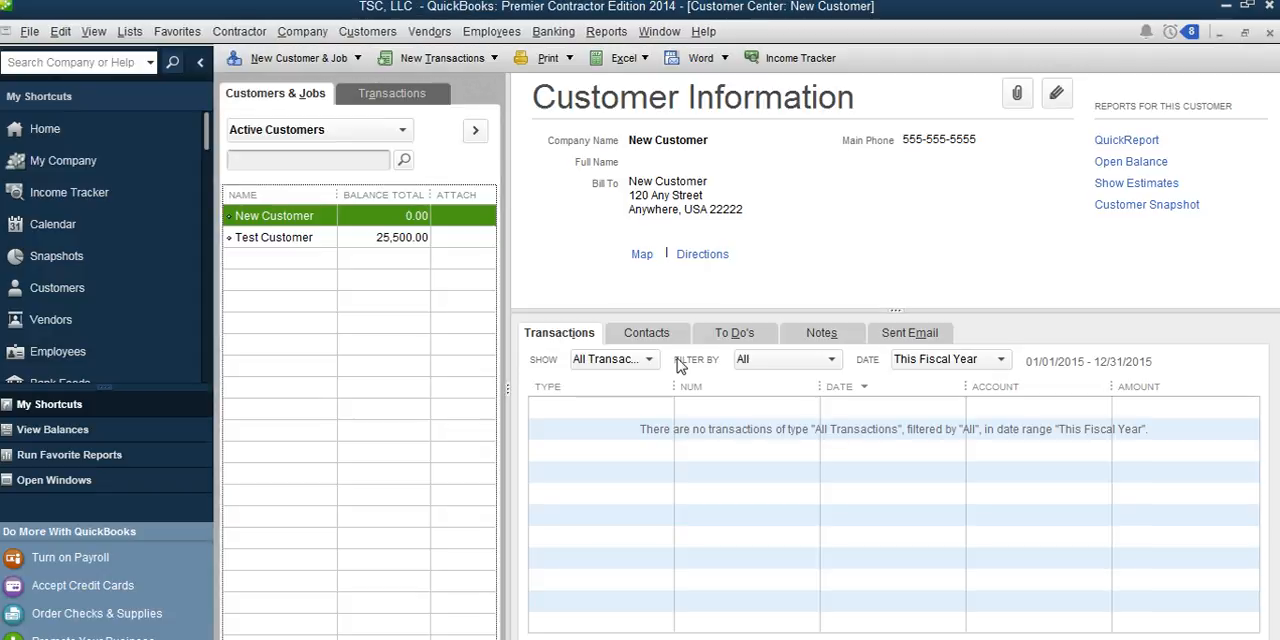
pyautogui.click(318, 240)
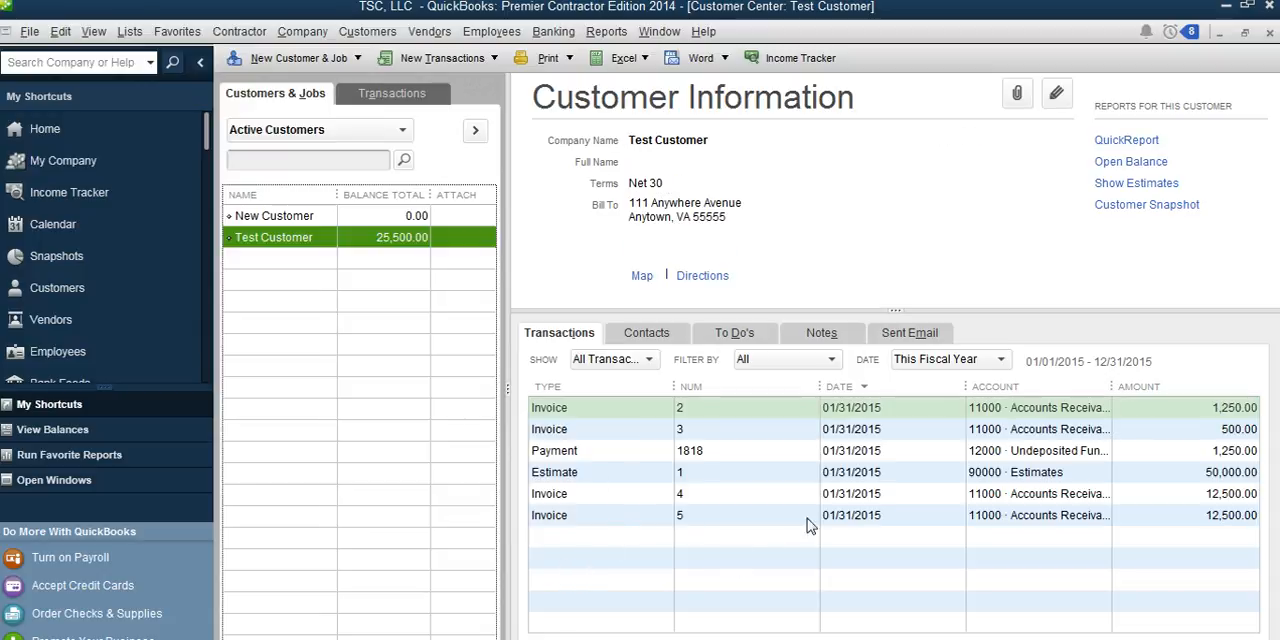
# Step: Examine the estimate, the payment and each invoice in Test Customer's transaction list
pyautogui.click(897, 475)
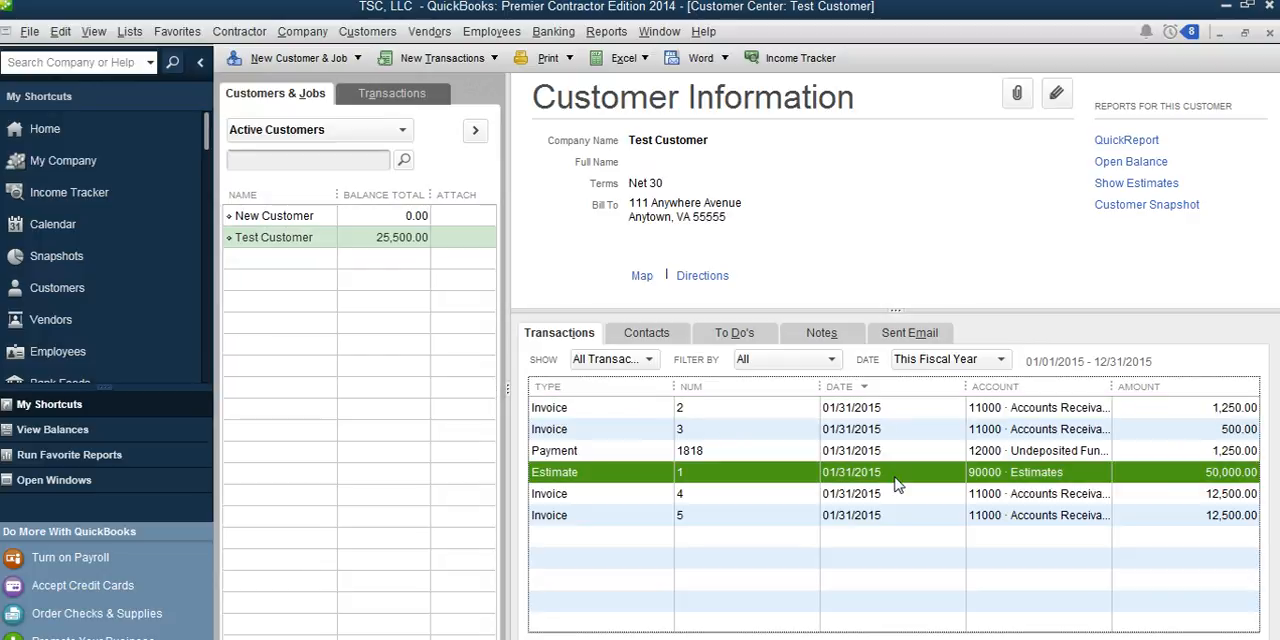
pyautogui.click(1208, 500)
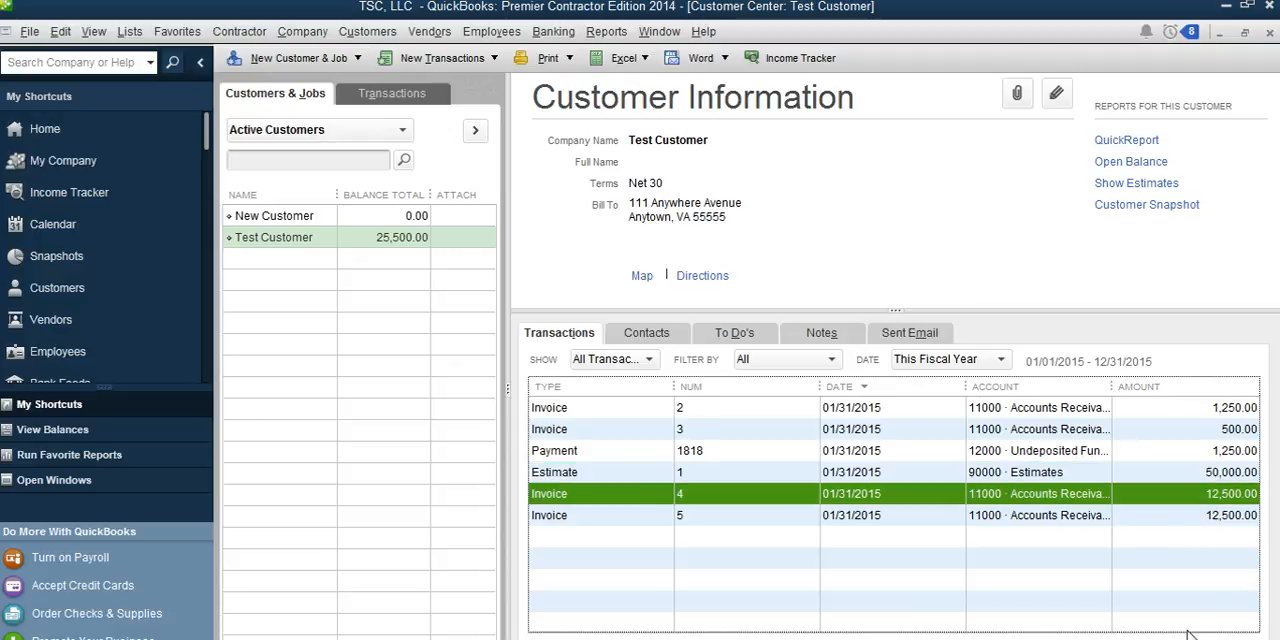
pyautogui.press('Down')
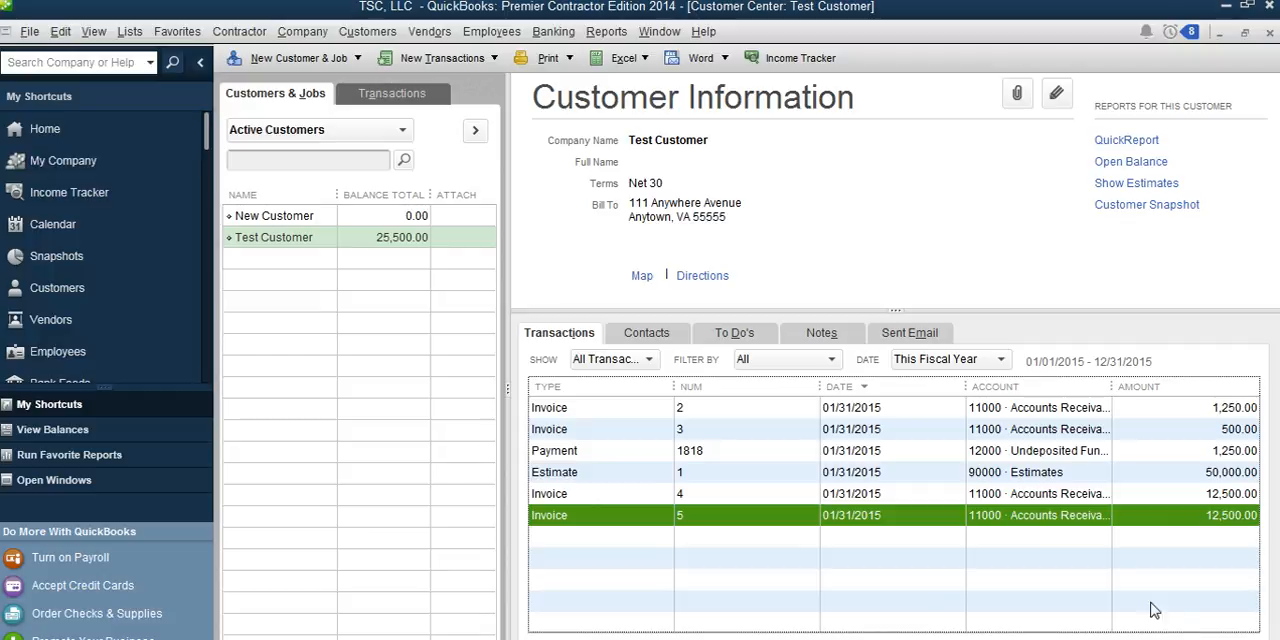
pyautogui.click(1217, 409)
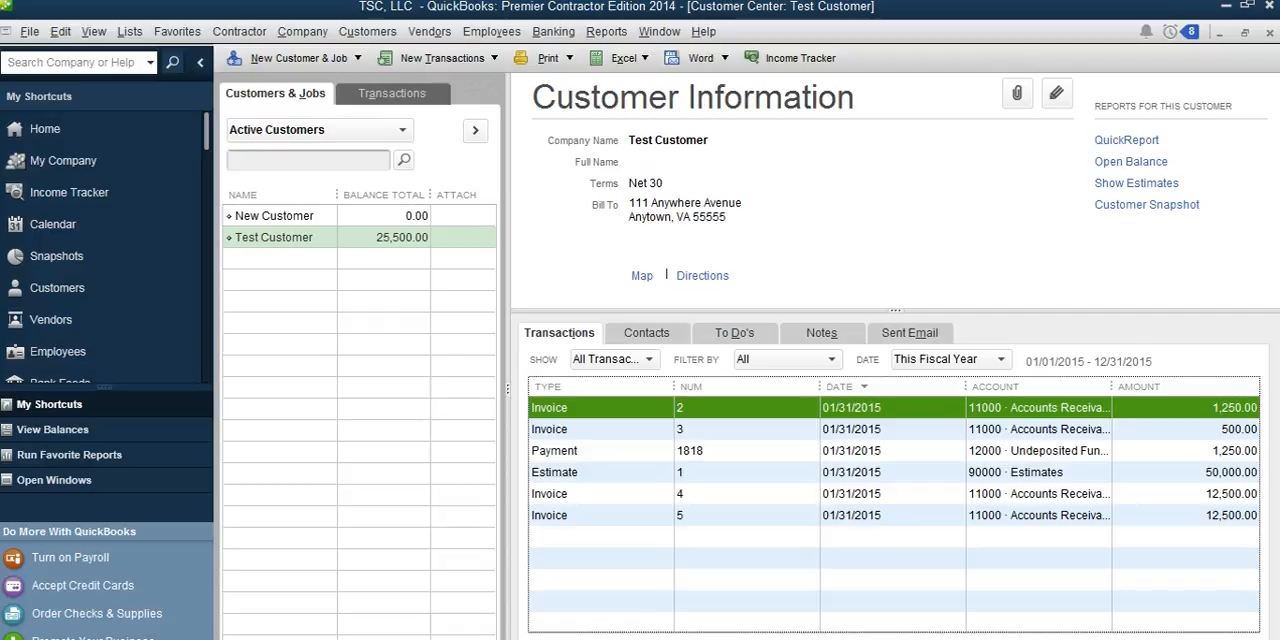
pyautogui.click(893, 429)
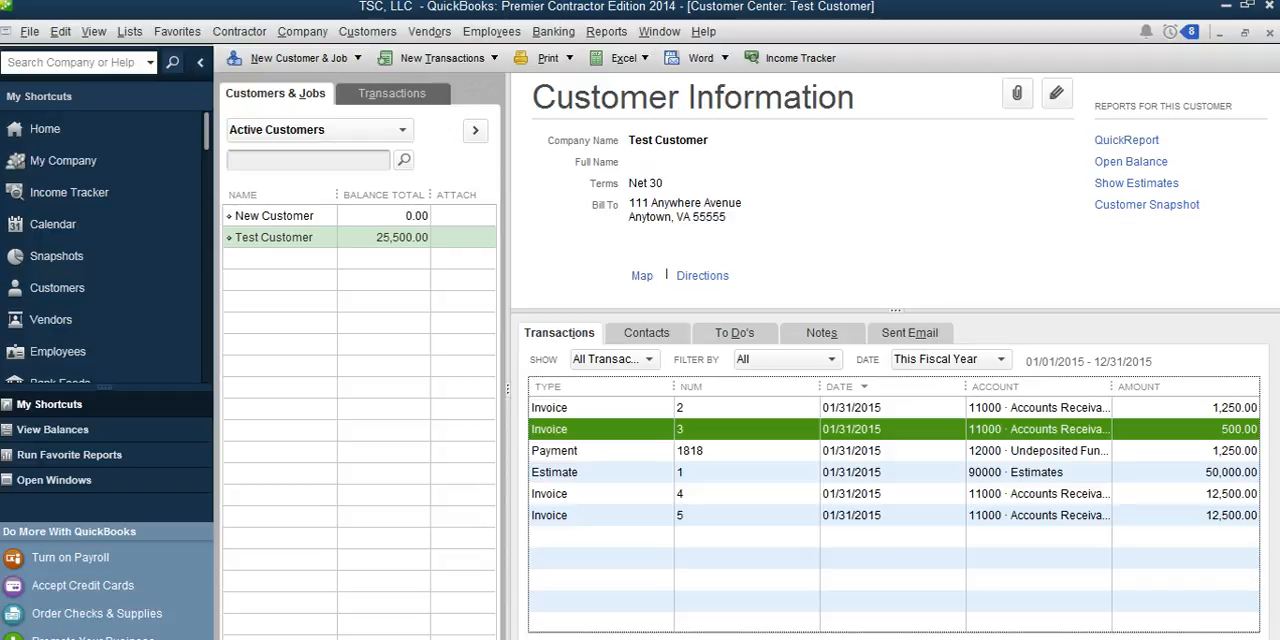
pyautogui.click(893, 451)
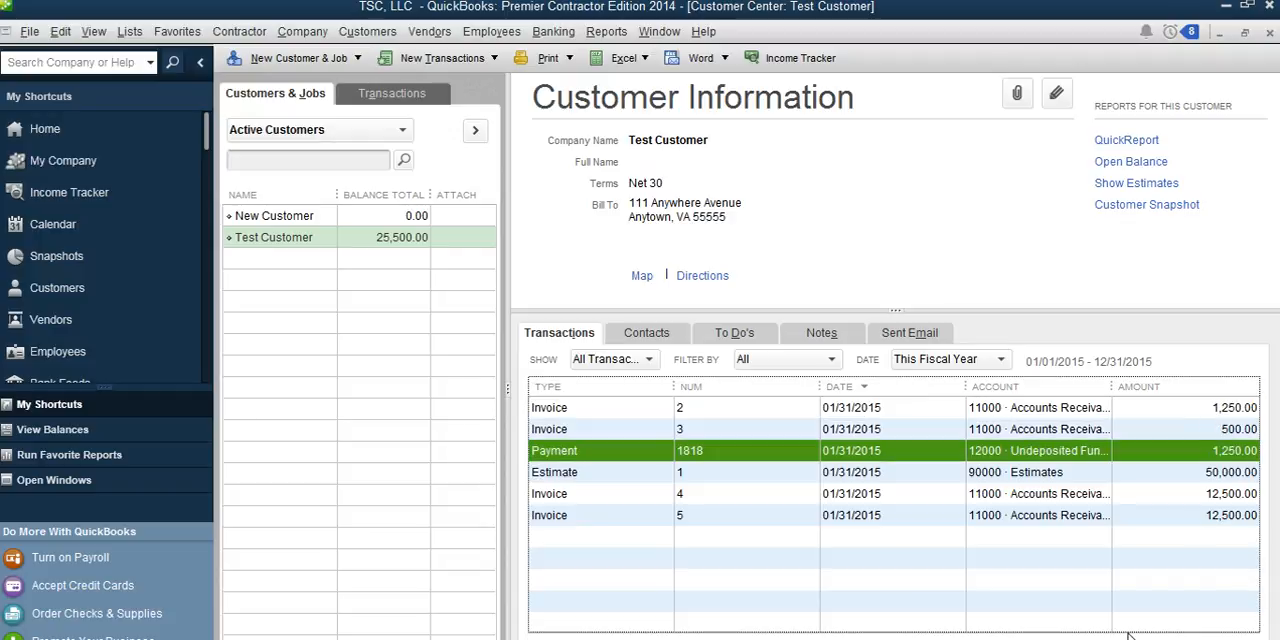
pyautogui.click(720, 478)
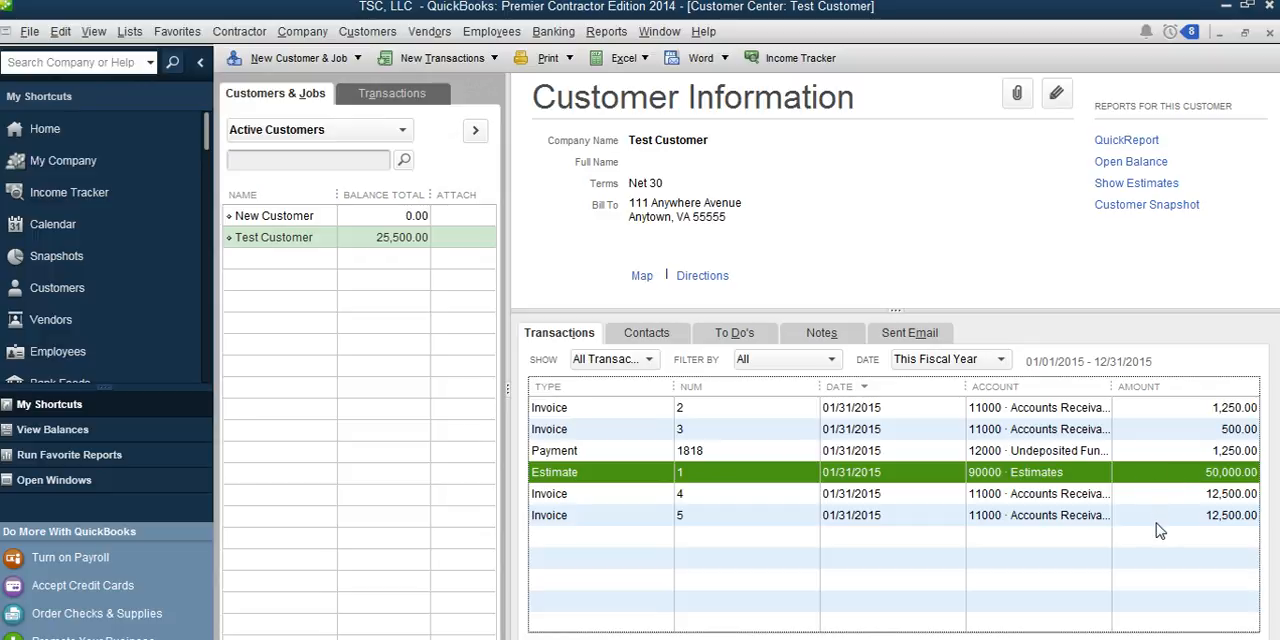
pyautogui.press('Down')
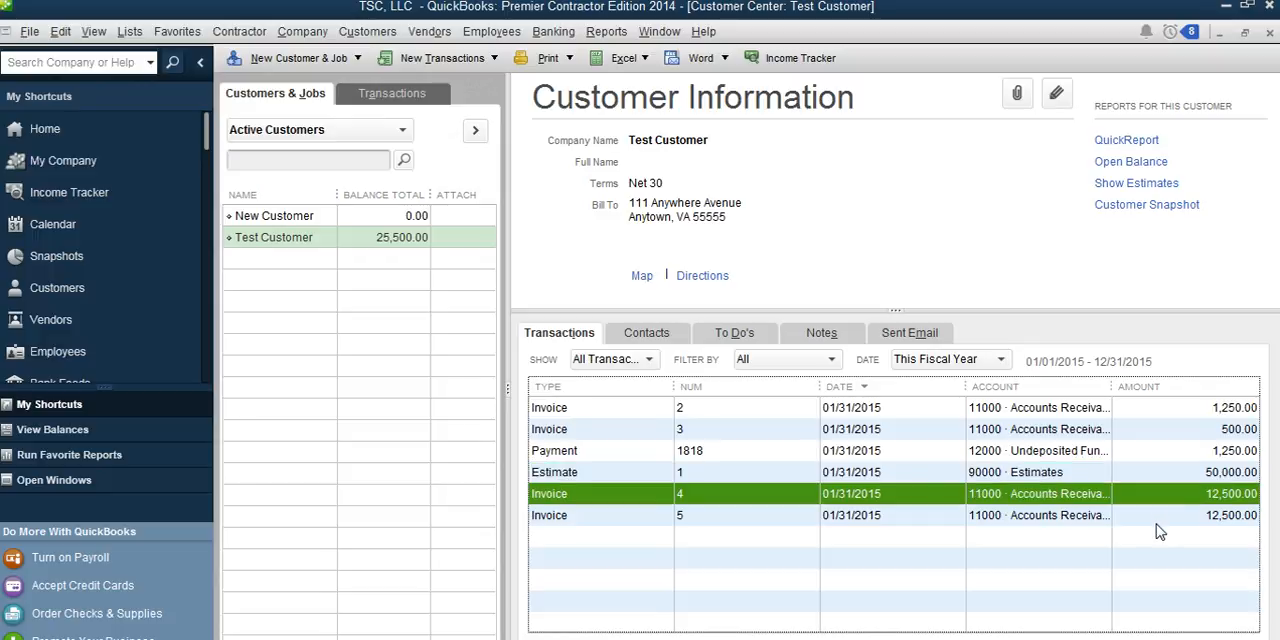
pyautogui.press('Down')
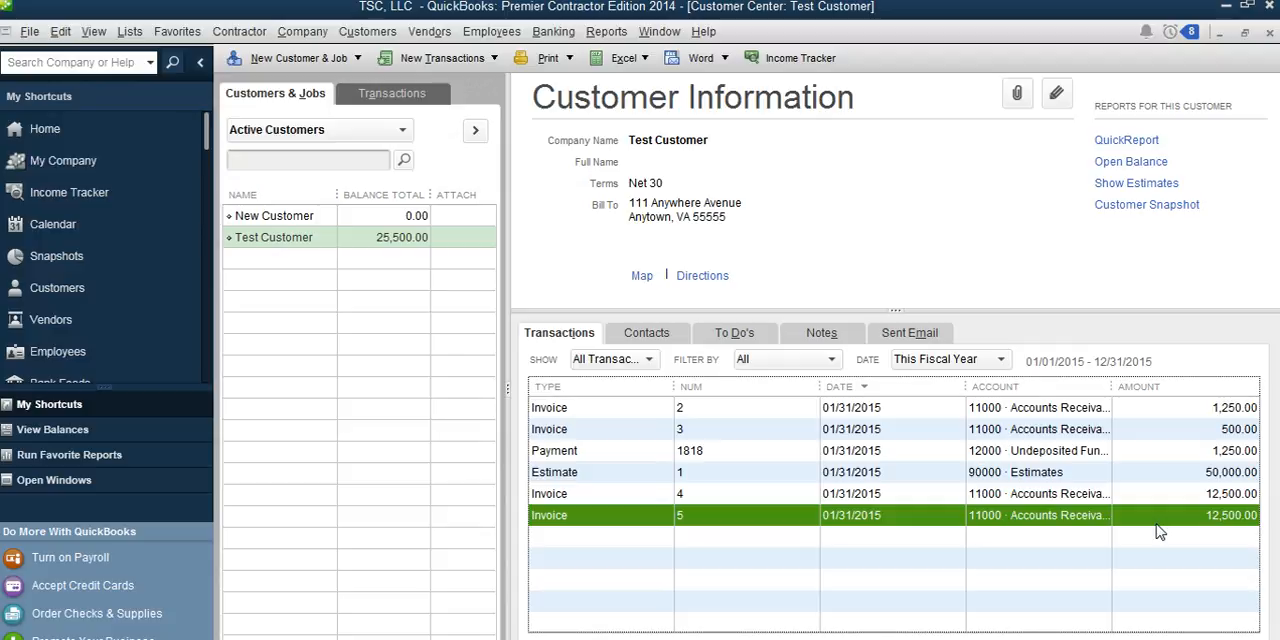
# Step: Start a third invoice for Test Customer from the same 50,000.00 estimate
pyautogui.click(312, 244)
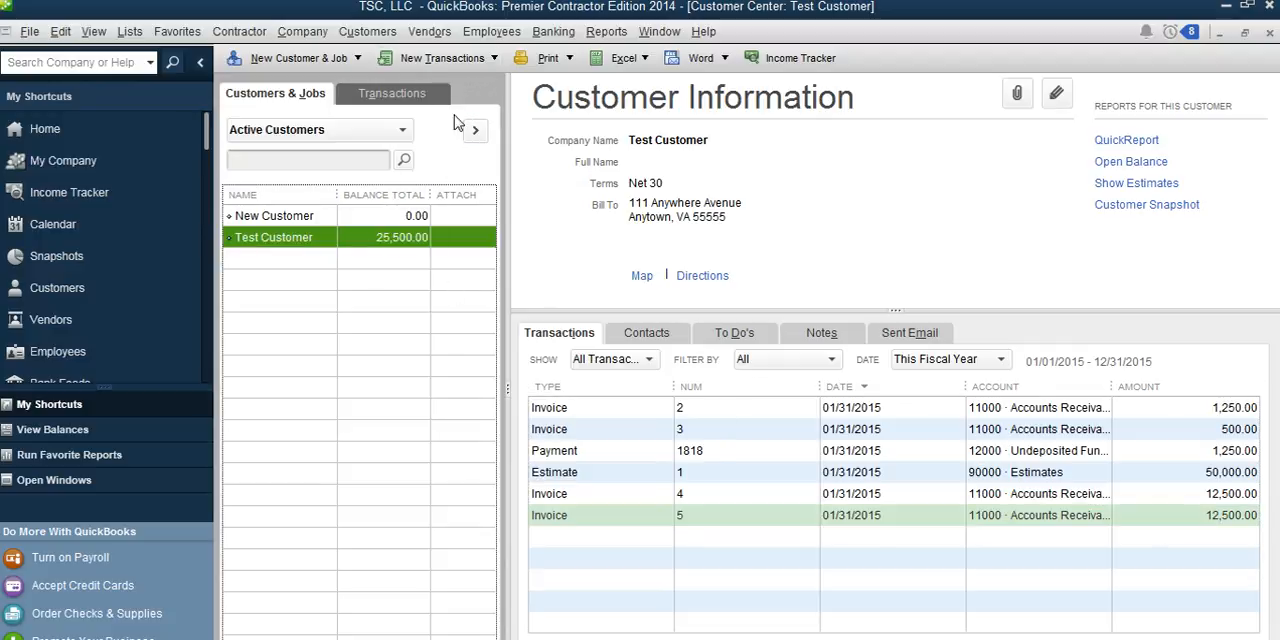
pyautogui.click(453, 66)
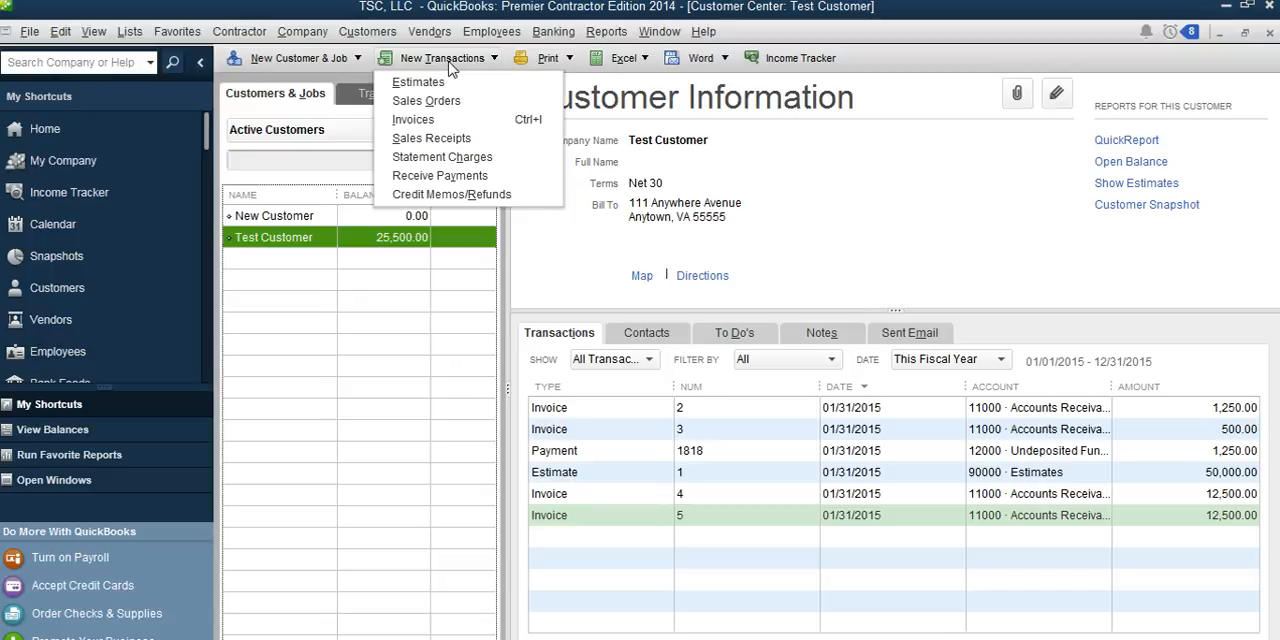
pyautogui.click(435, 121)
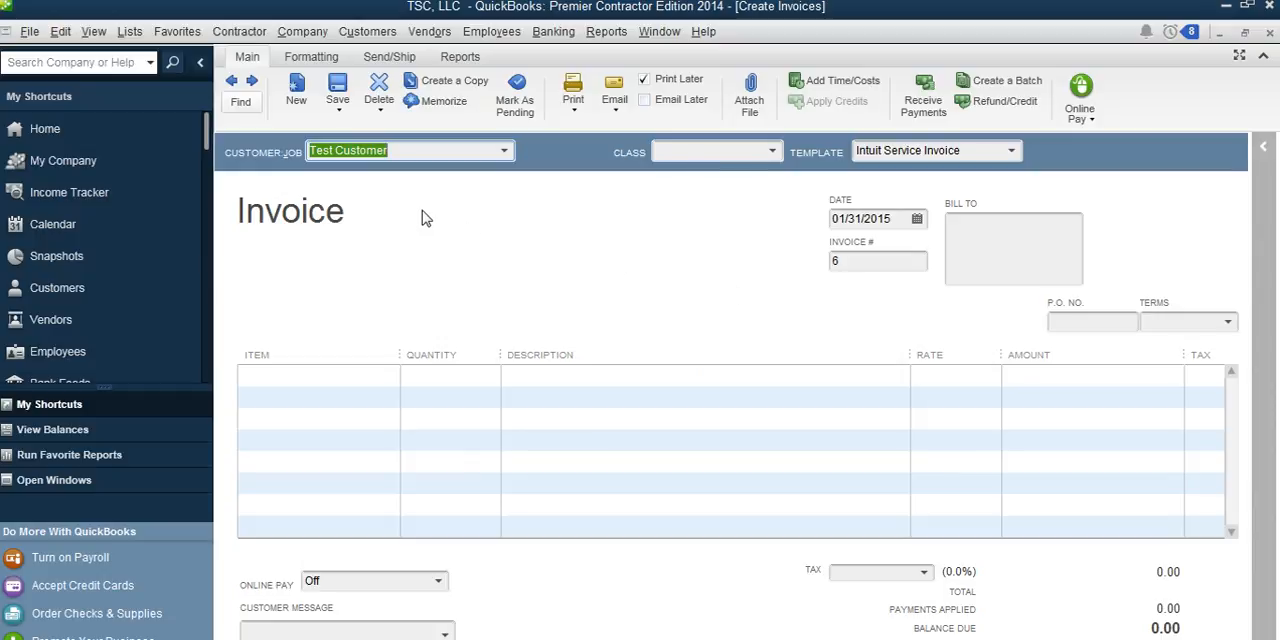
pyautogui.press('Tab')
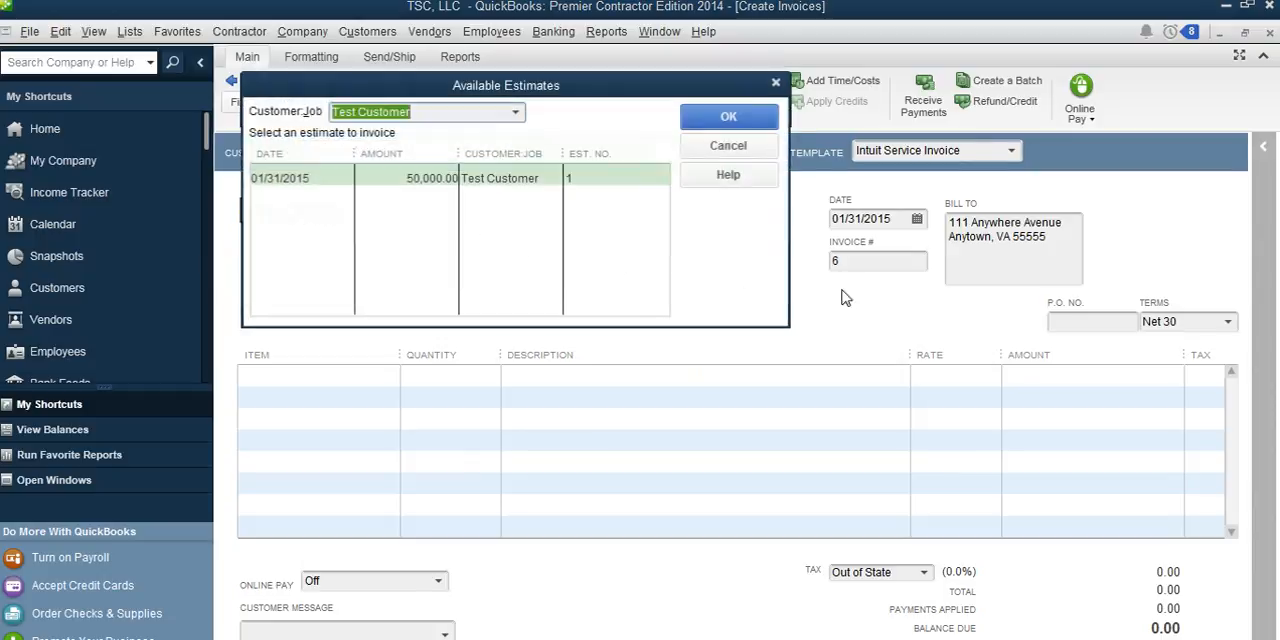
pyautogui.click(606, 186)
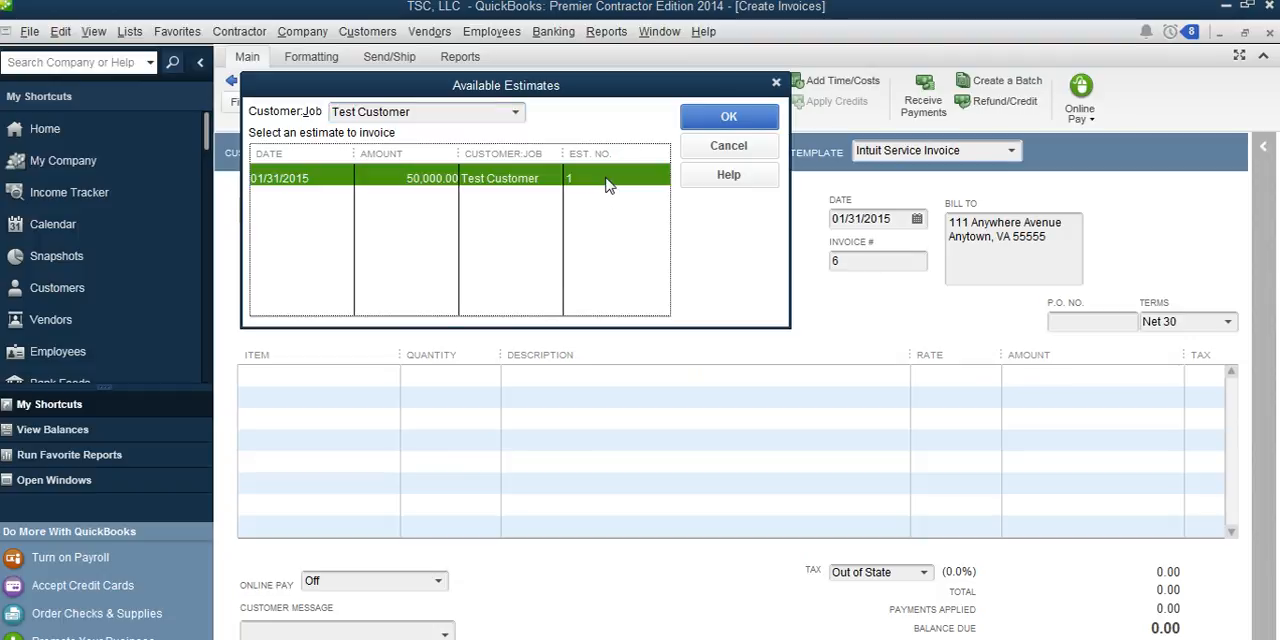
pyautogui.click(730, 117)
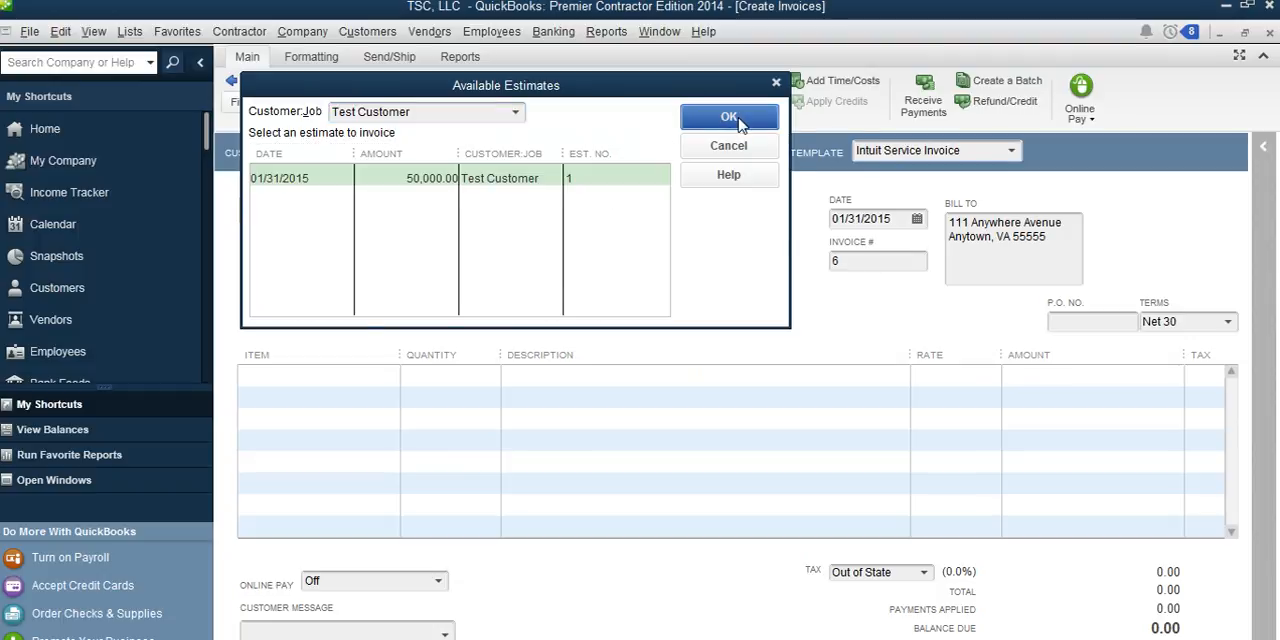
# Step: Create the progress invoice for the remaining amounts of the estimate
pyautogui.click(399, 194)
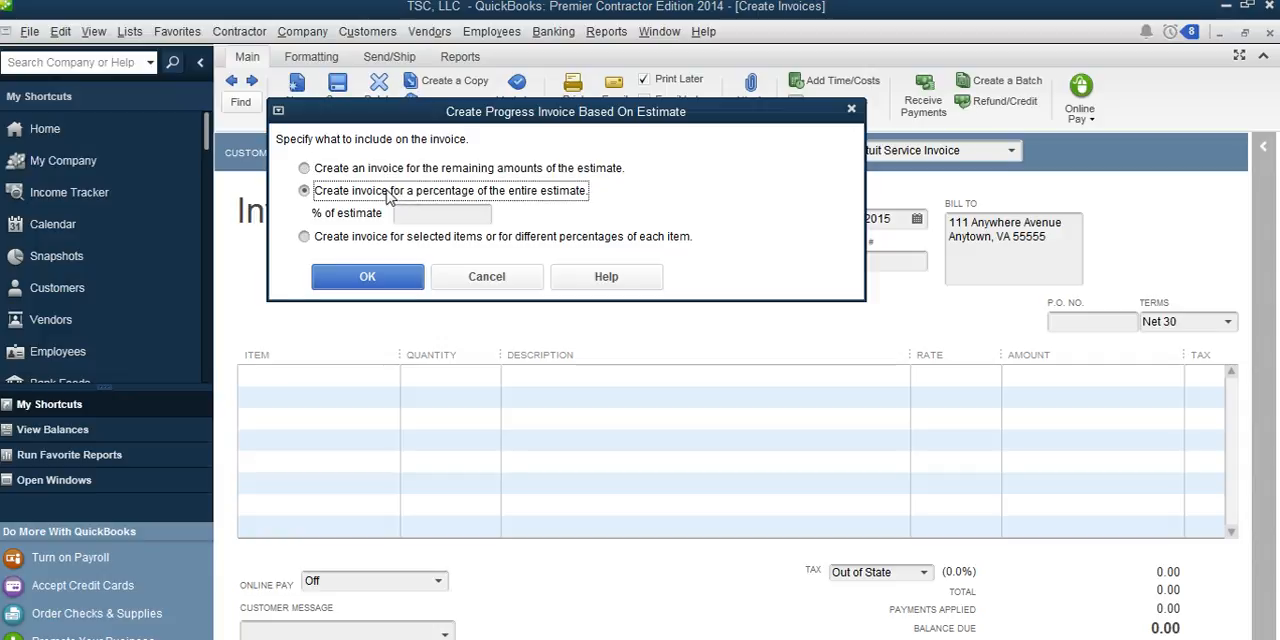
pyautogui.click(411, 216)
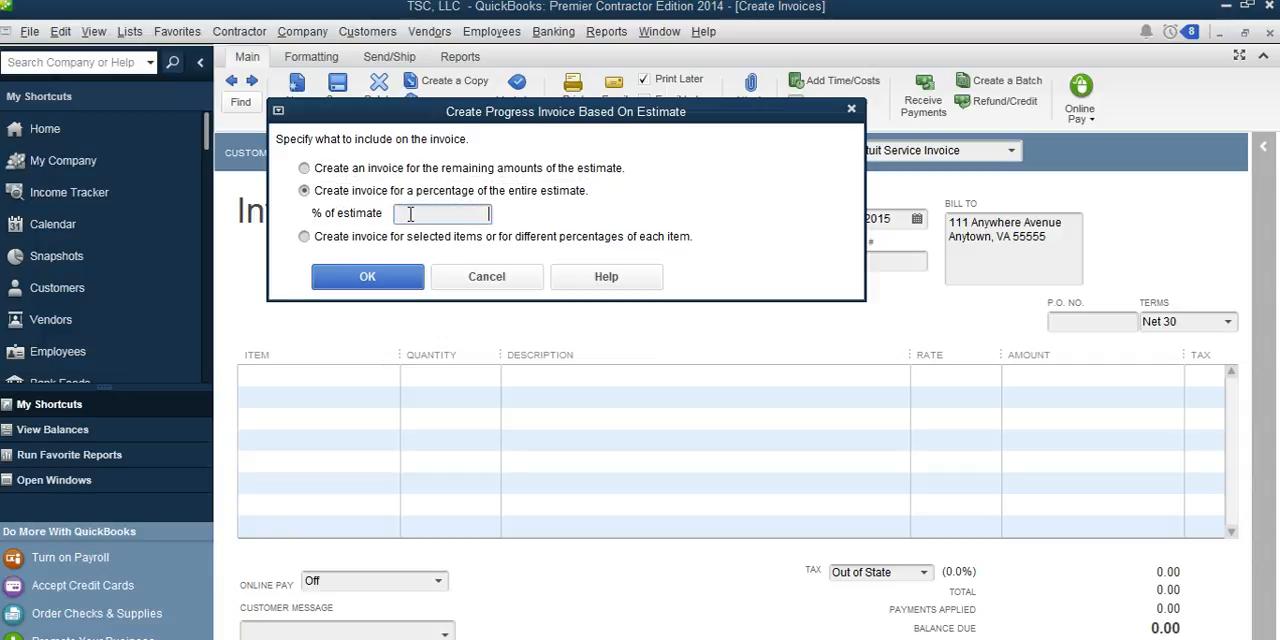
pyautogui.click(305, 169)
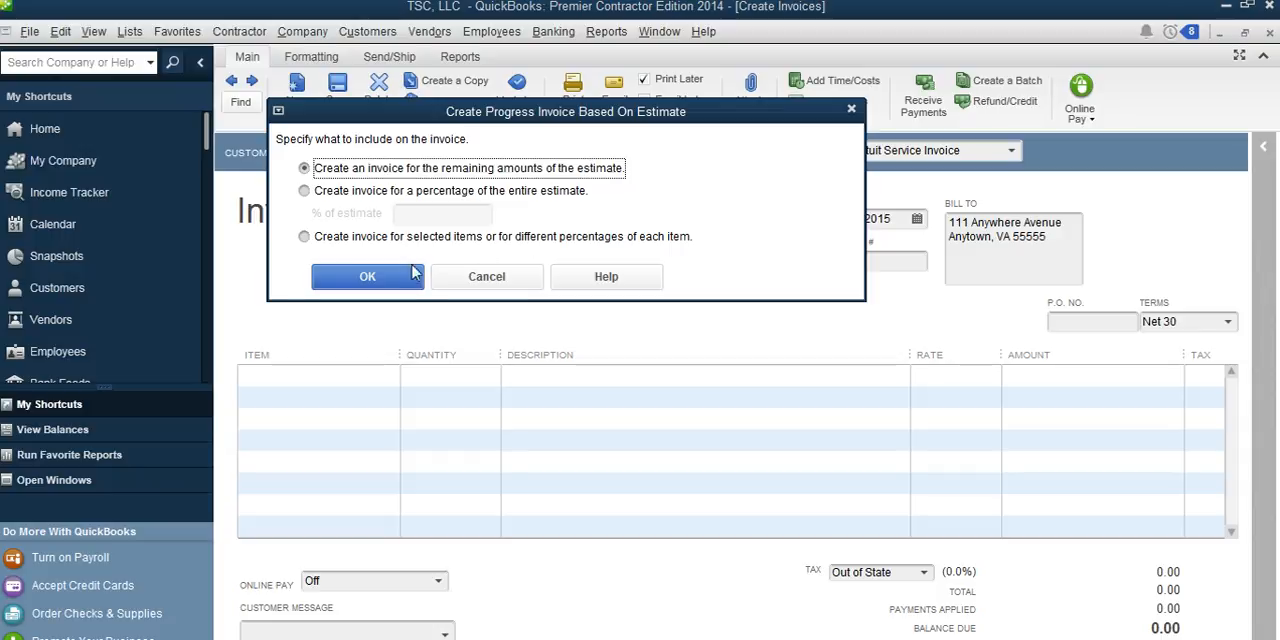
pyautogui.click(380, 284)
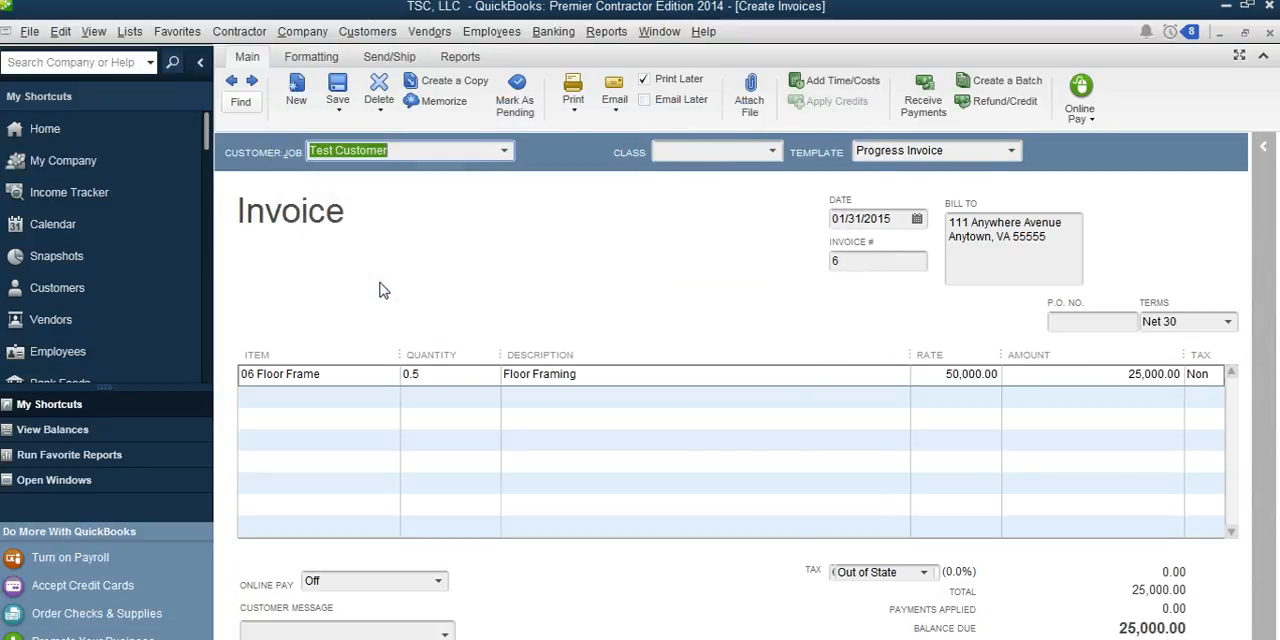
# Step: Date the final progress invoice 02/02/2015, then save and close it
pyautogui.click(917, 218)
pyautogui.click(985, 251)
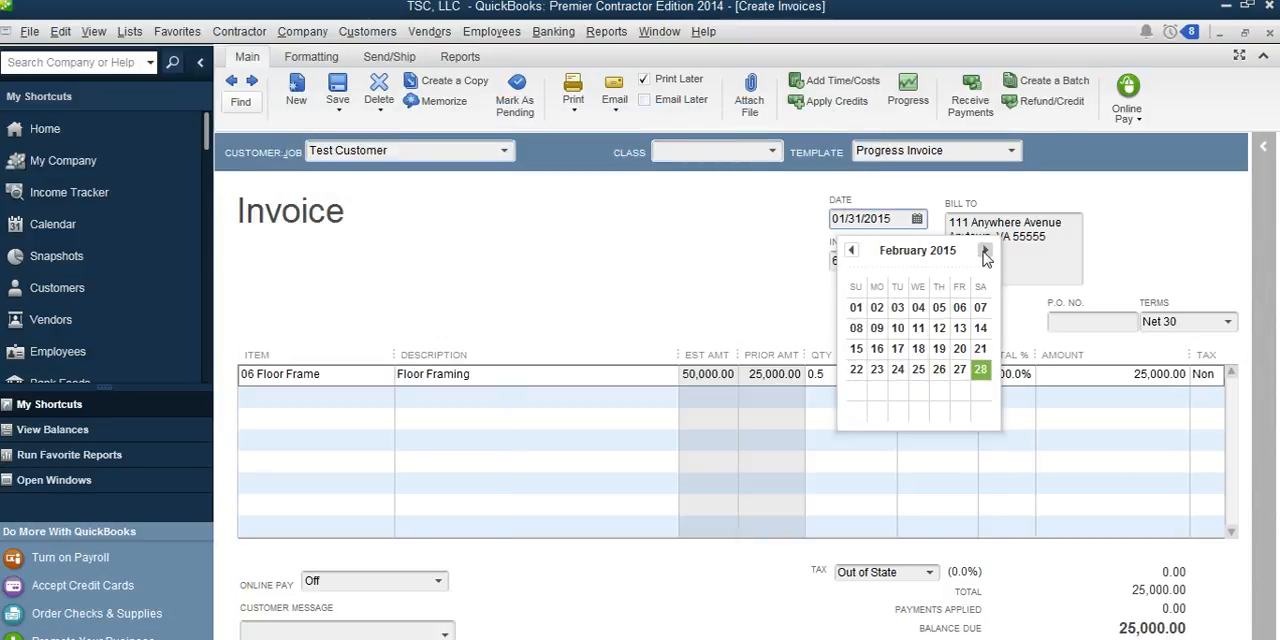
pyautogui.click(877, 307)
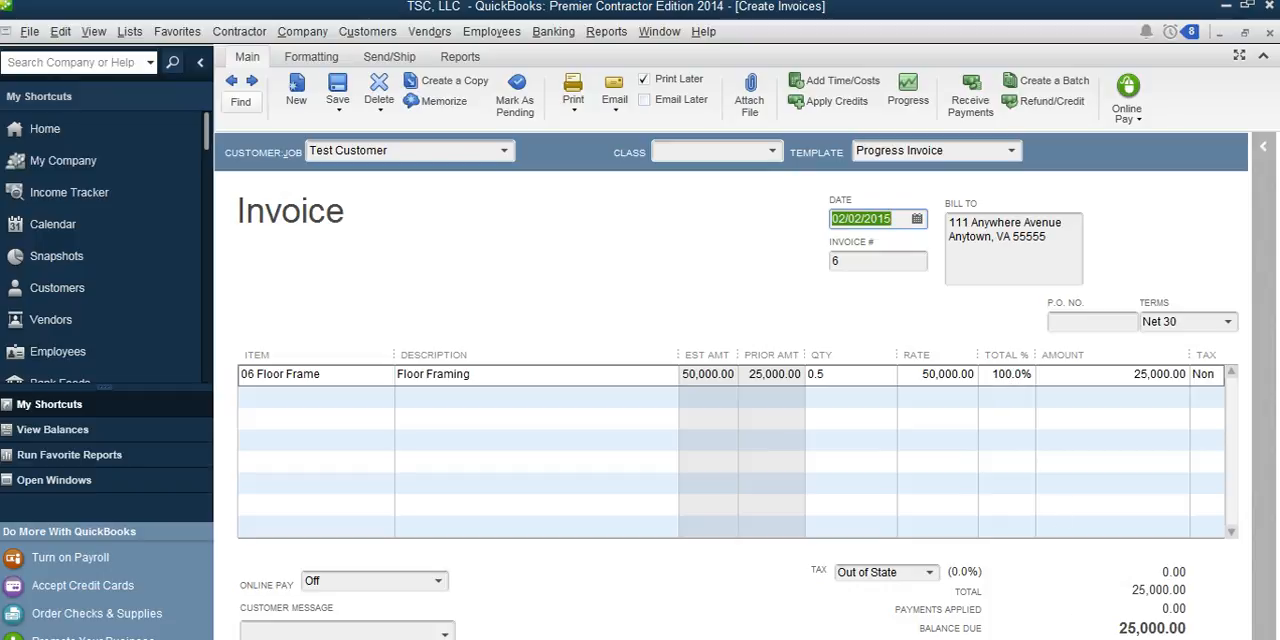
pyautogui.click(1000, 638)
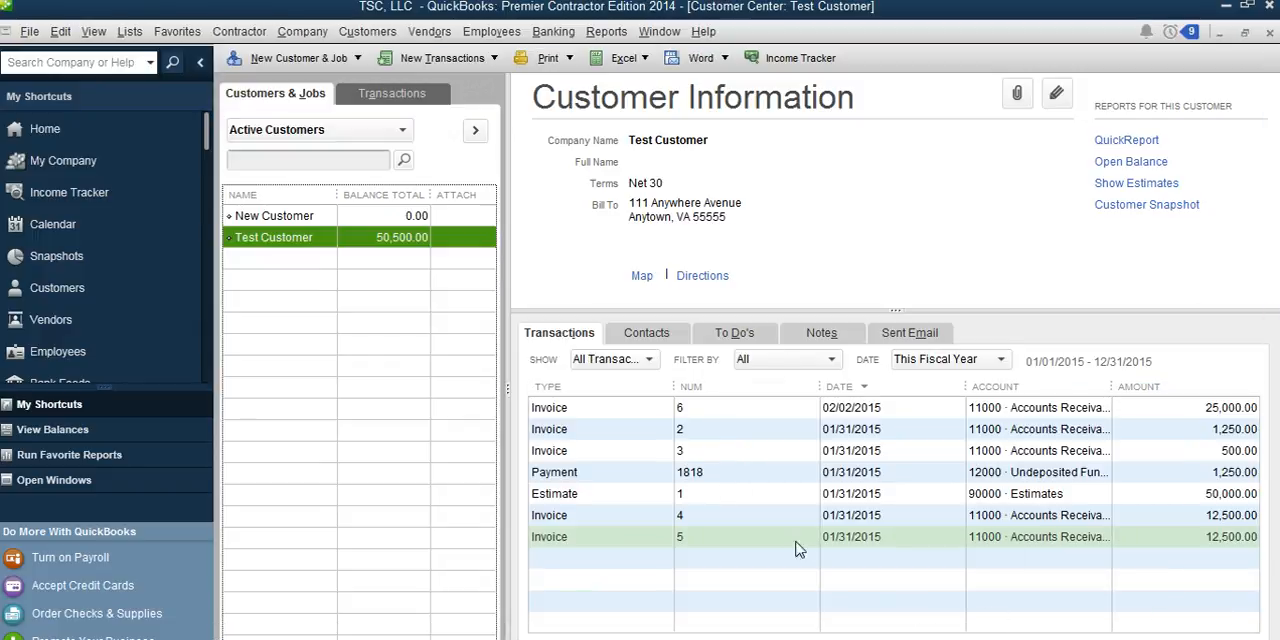
# Step: Compare the new 02/02/2015 invoice with the two earlier progress invoices in Test Customer's transaction list
pyautogui.click(1183, 410)
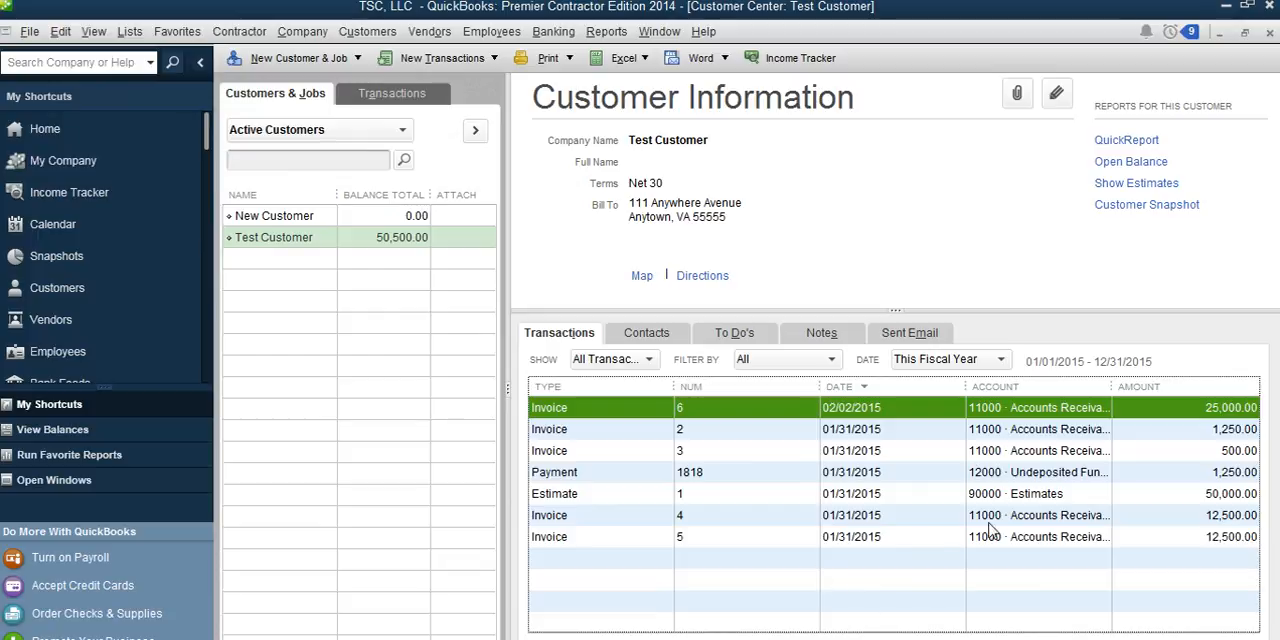
pyautogui.click(1072, 520)
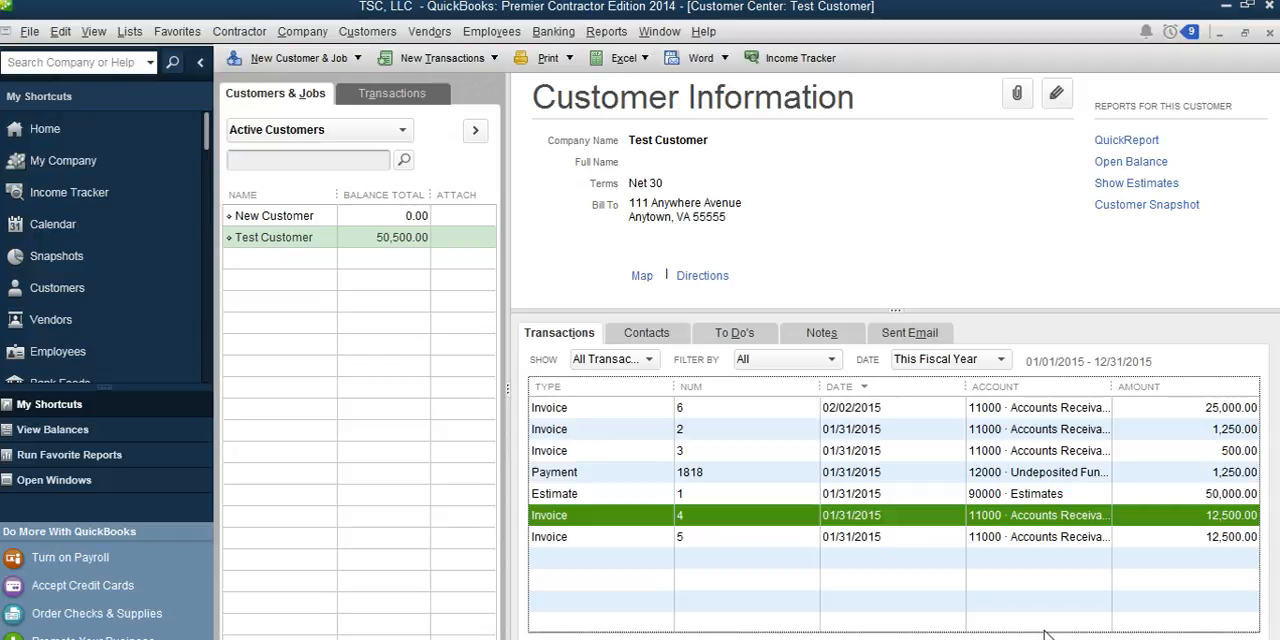
pyautogui.press('Down')
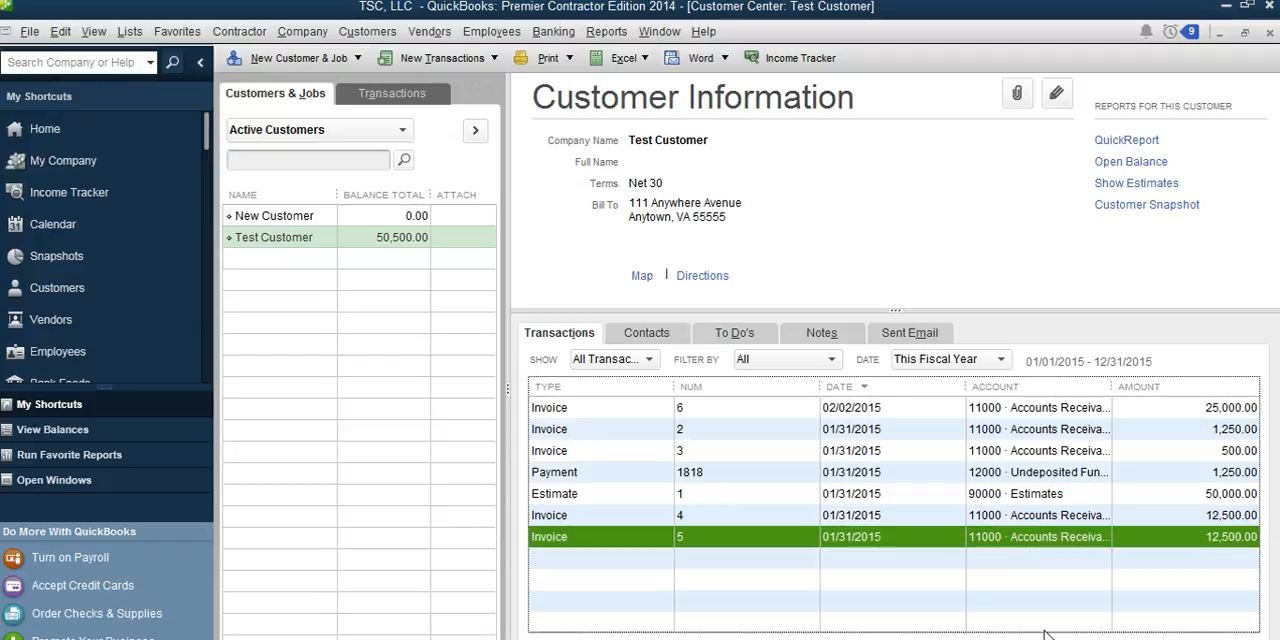
pyautogui.click(884, 408)
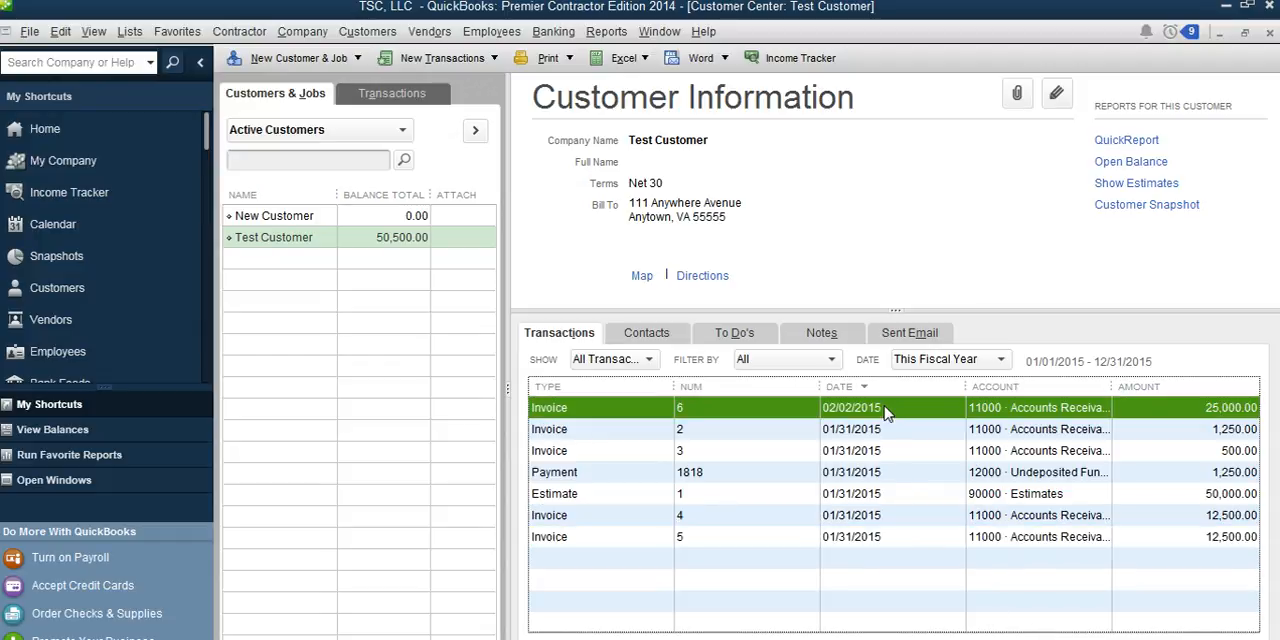